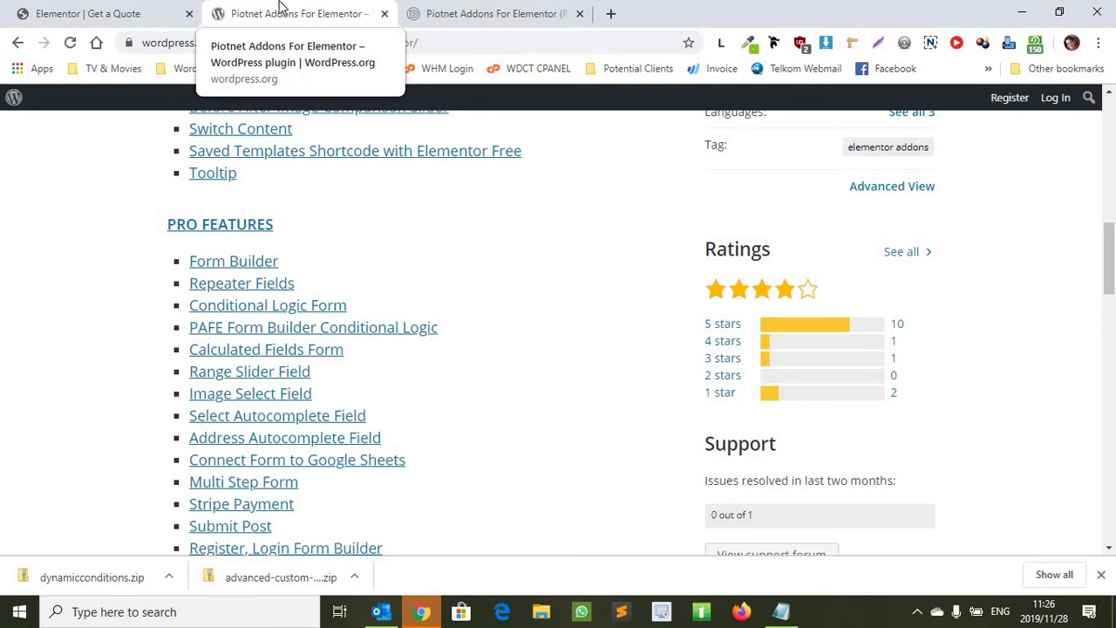
Look over the Get a Quote form and the Piotnet Addons For Elementor plugin page on WordPress.org.
left_click(39, 10)
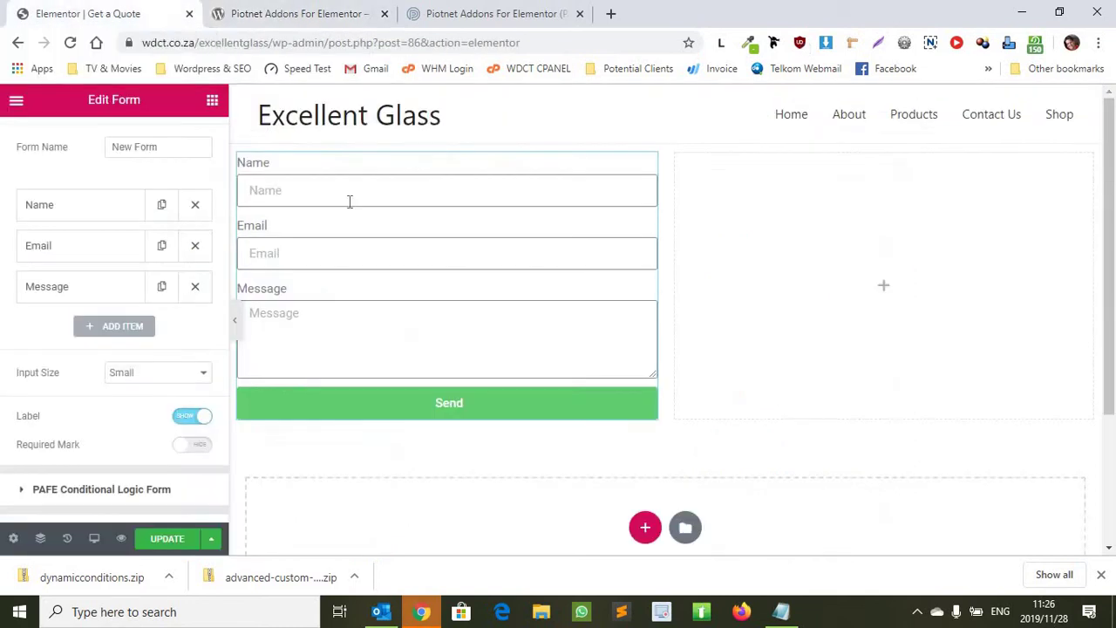
left_click(261, 9)
scroll(593, 313, "up", 4)
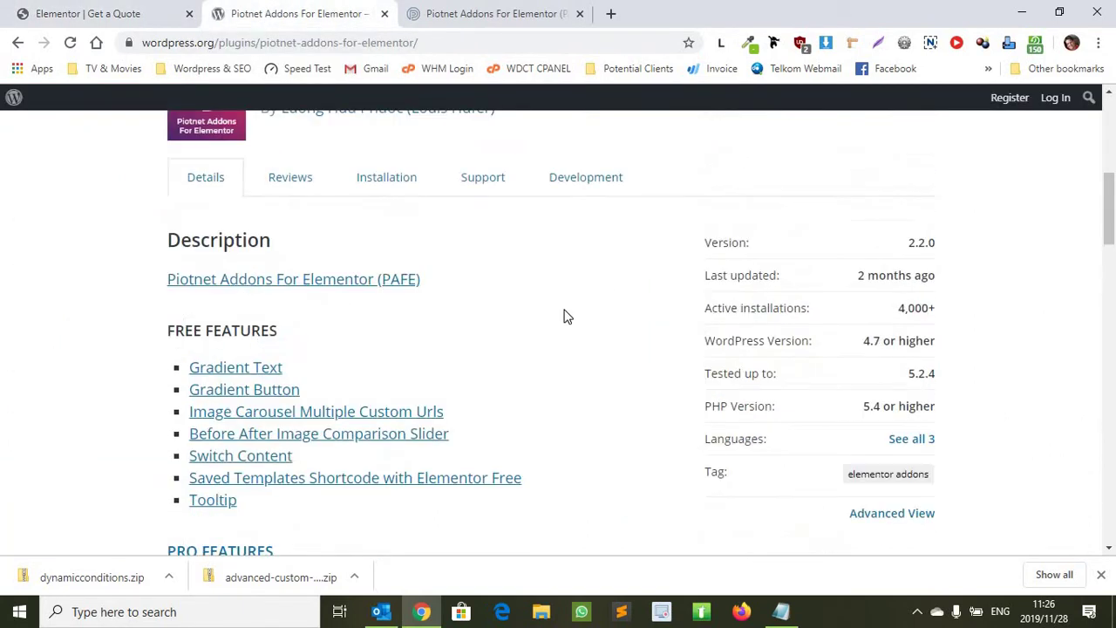
scroll(548, 309, "up", 2)
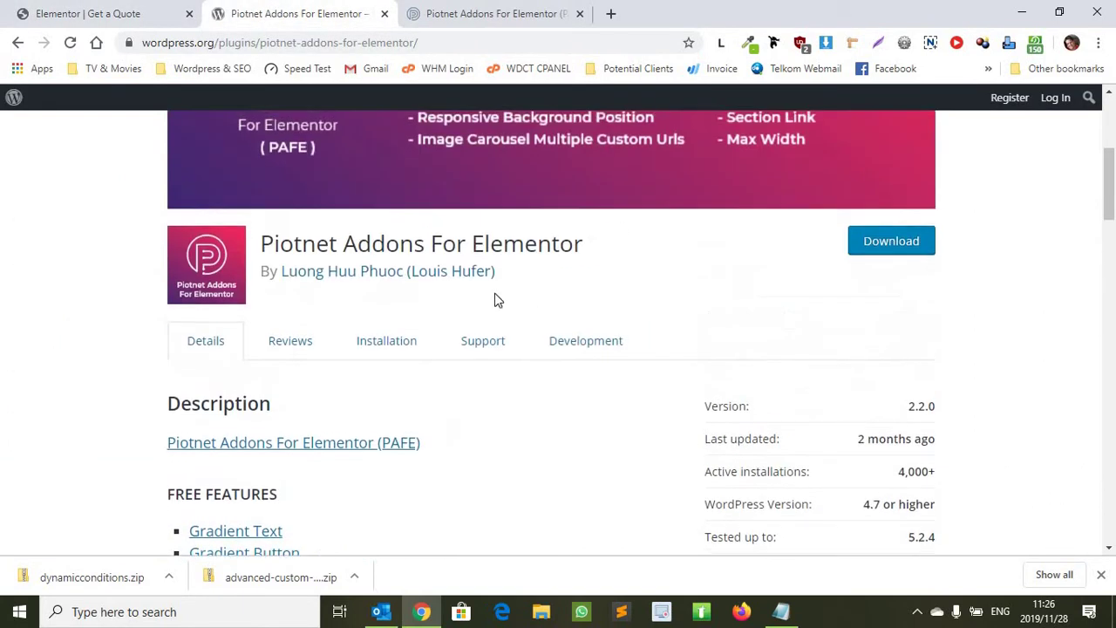
Examine the Form Builder and Extensions feature lists on the pafe.piotnet.com website.
left_click(444, 15)
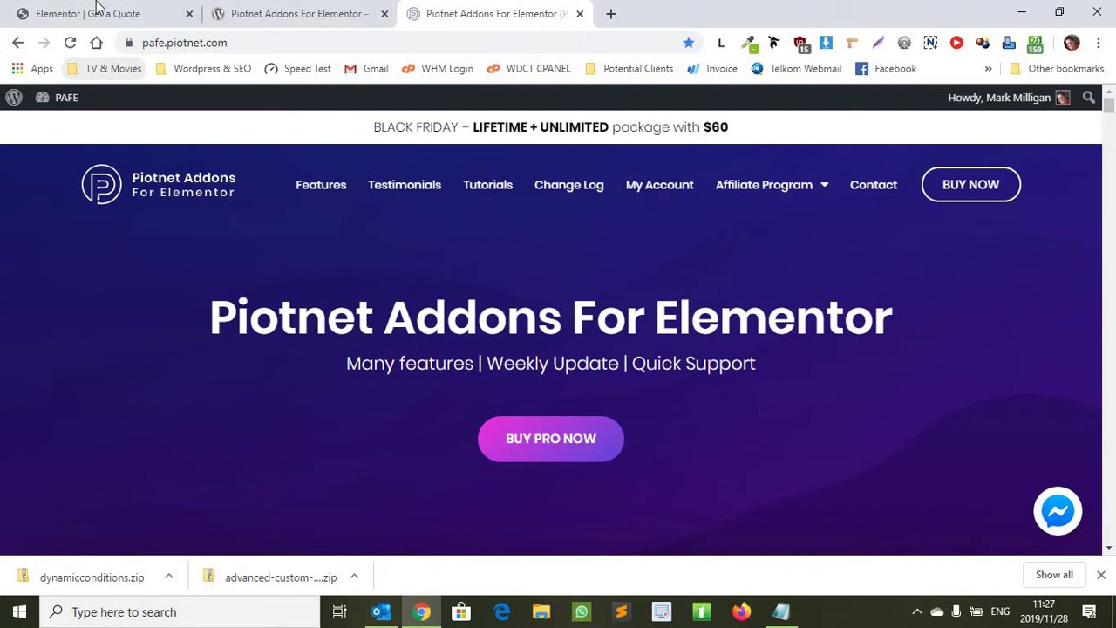
scroll(964, 310, "down", 7)
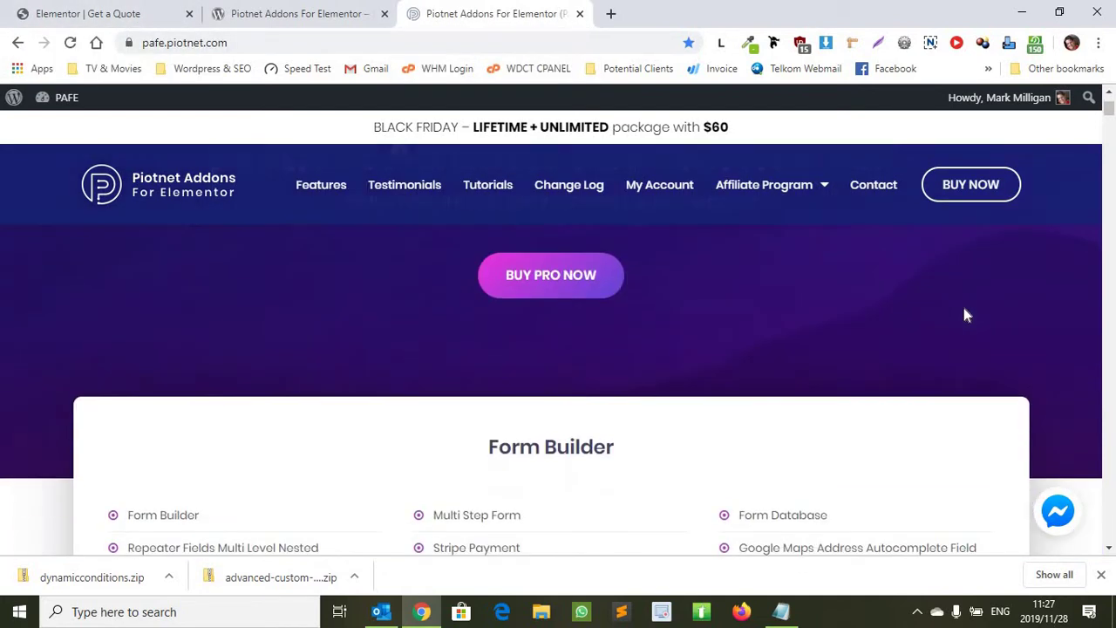
scroll(689, 367, "up", 2)
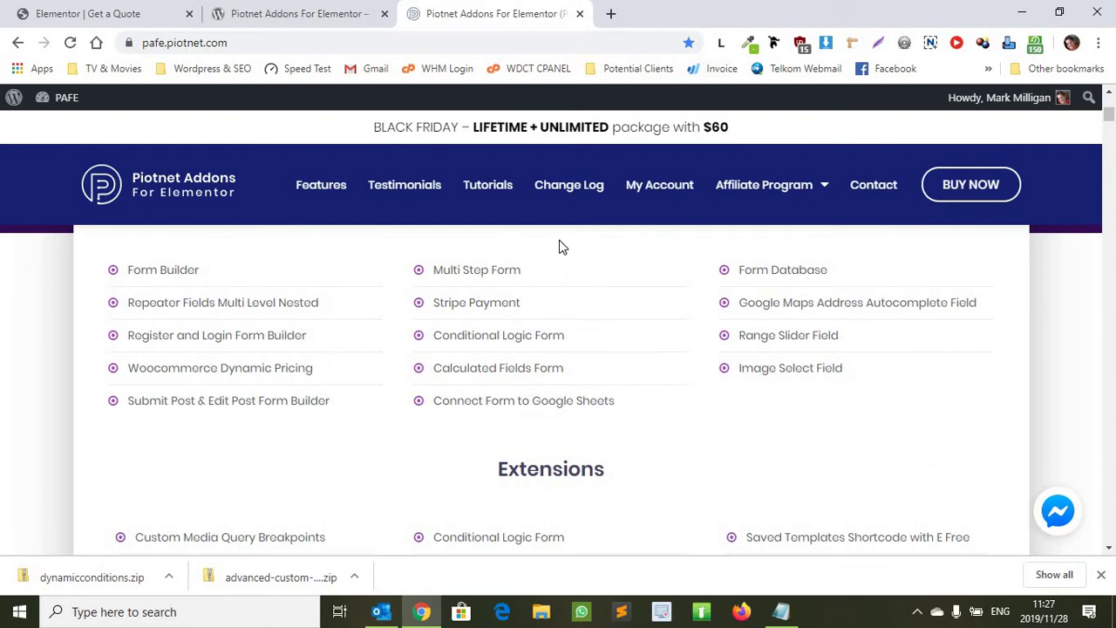
scroll(1017, 289, "up", 4)
scroll(606, 397, "down", 2)
scroll(606, 397, "down", 3)
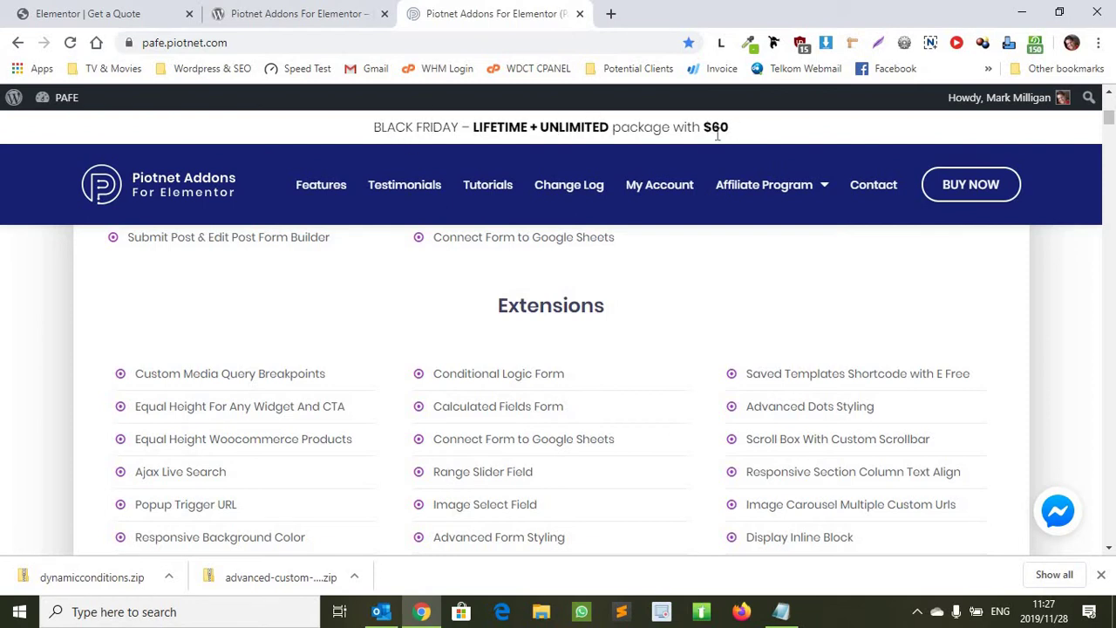
scroll(558, 305, "up", 5)
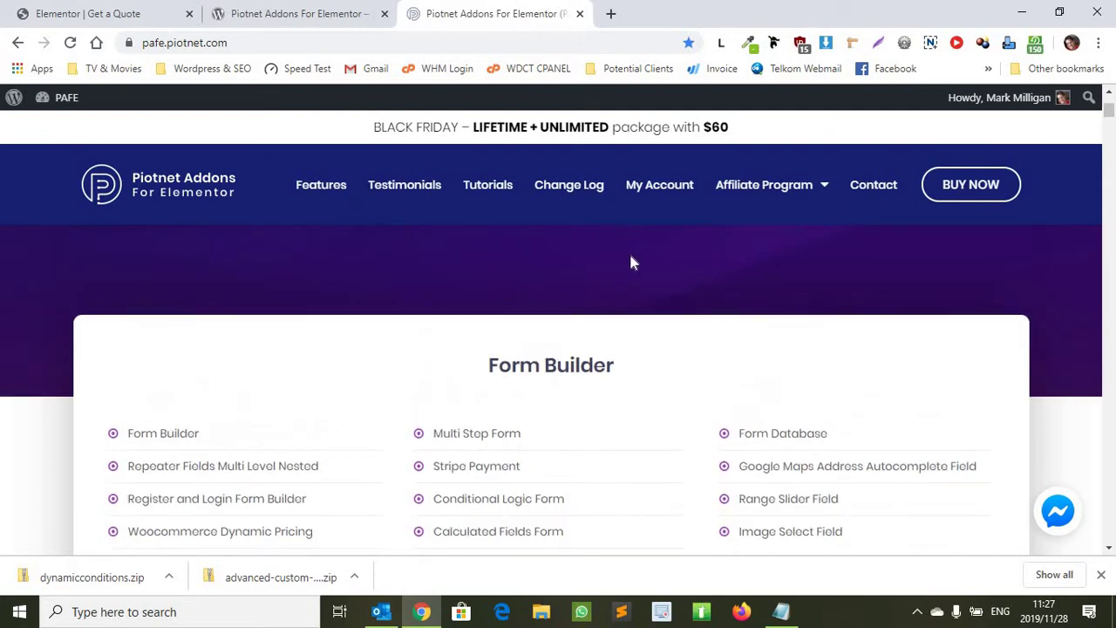
scroll(632, 262, "up", 3)
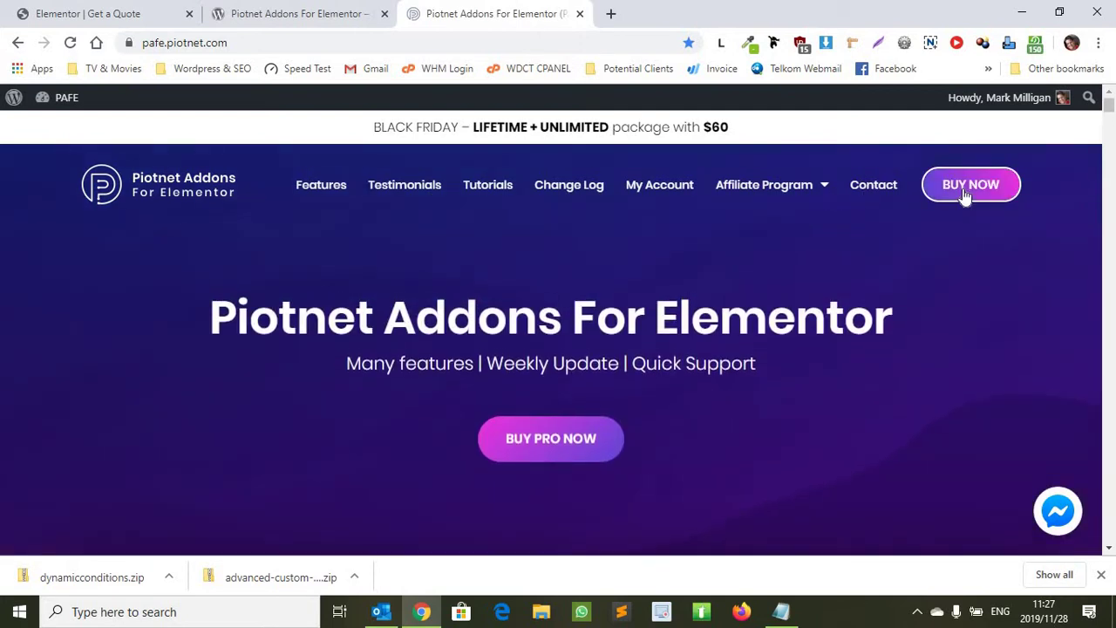
Open the Piotnet Addons pricing and compare the Personal, Unlimited and Lifetime plans.
left_click(967, 194)
scroll(805, 337, "down", 2)
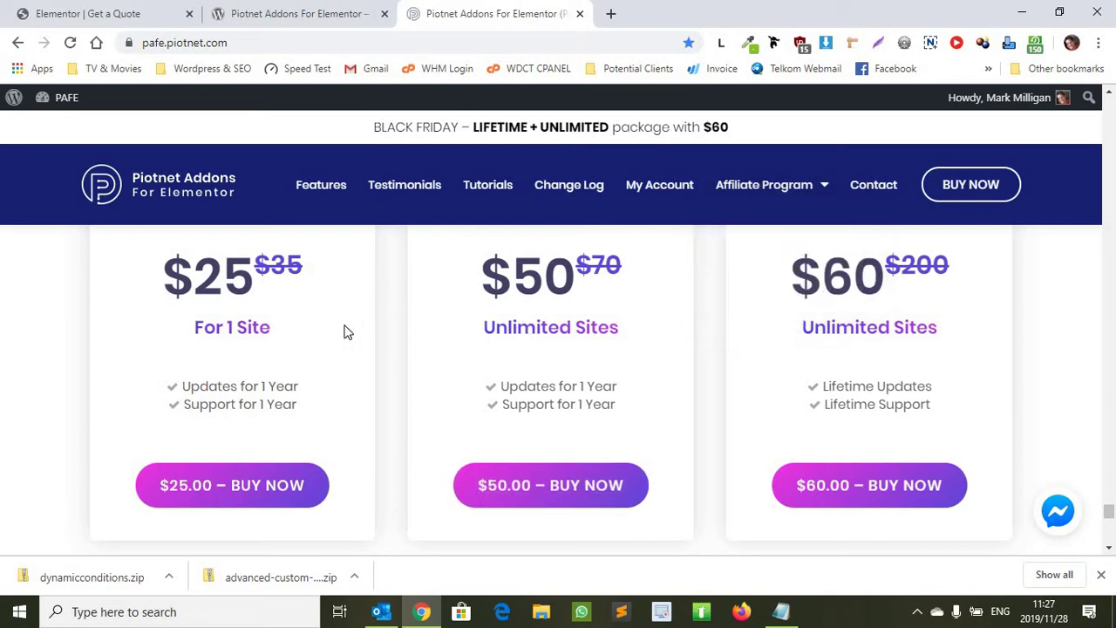
scroll(611, 347, "up", 2)
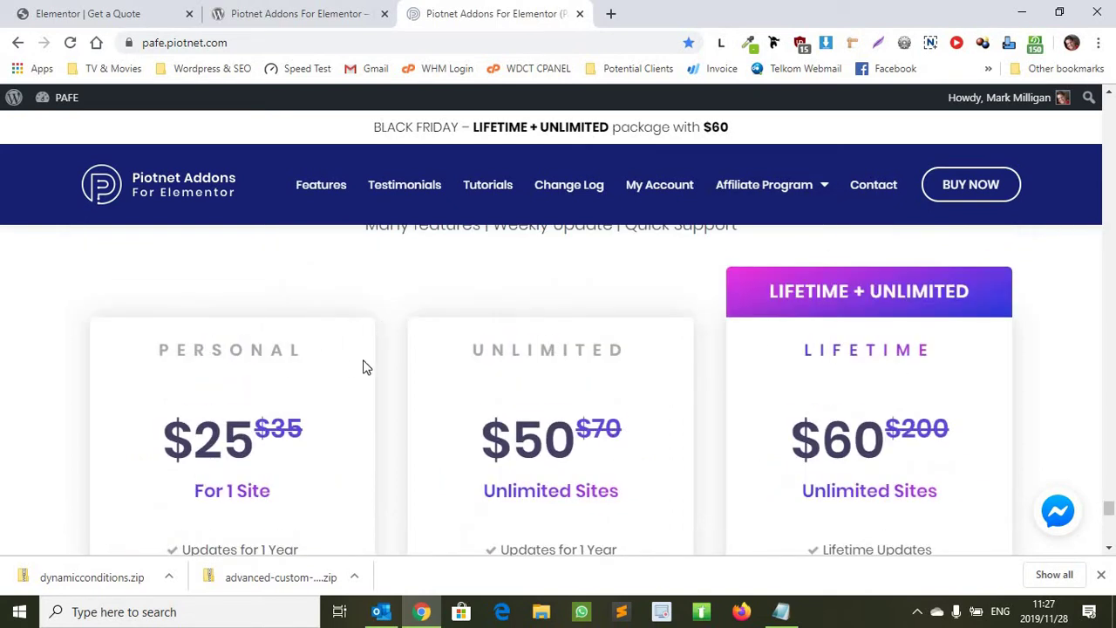
scroll(471, 375, "down", 2)
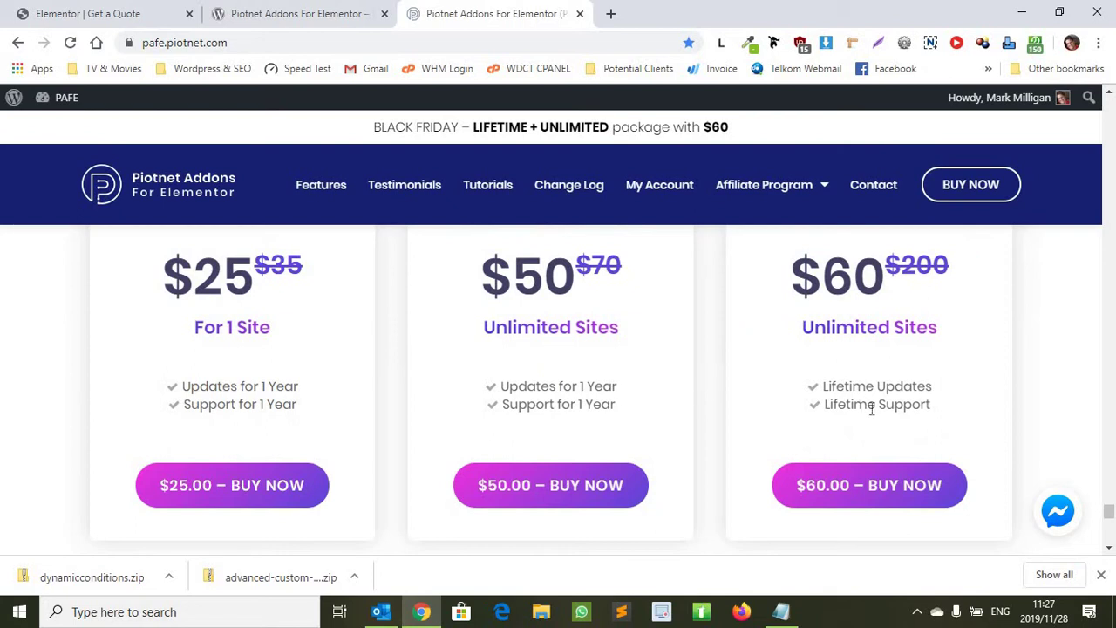
scroll(890, 340, "up", 2)
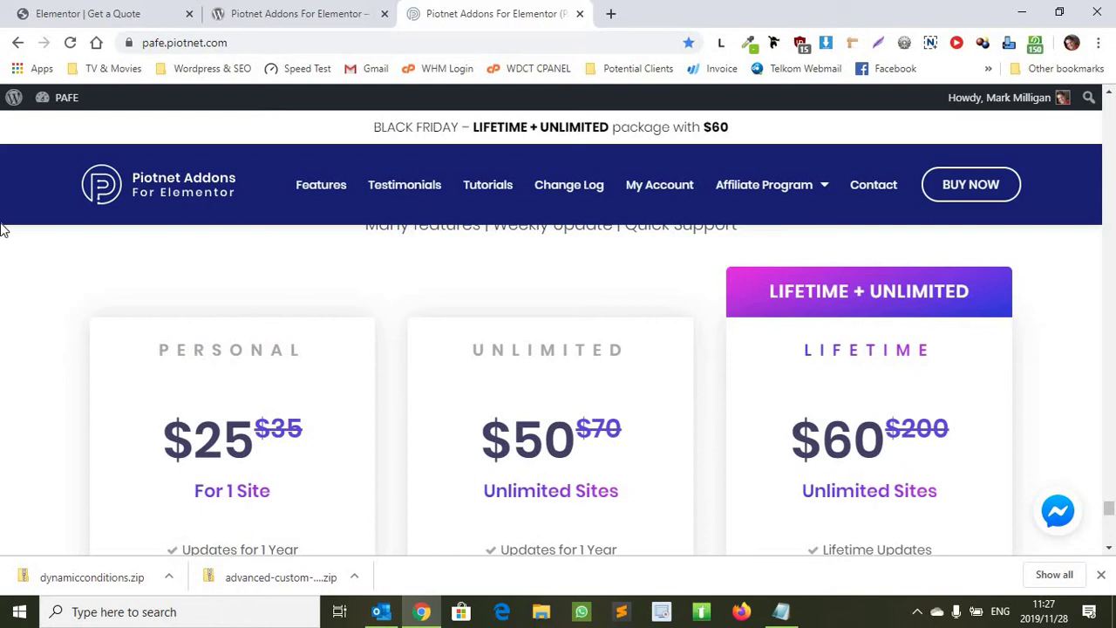
Return to the Get a Quote form in the Elementor editor and add a new field of type Select.
left_click(213, 12)
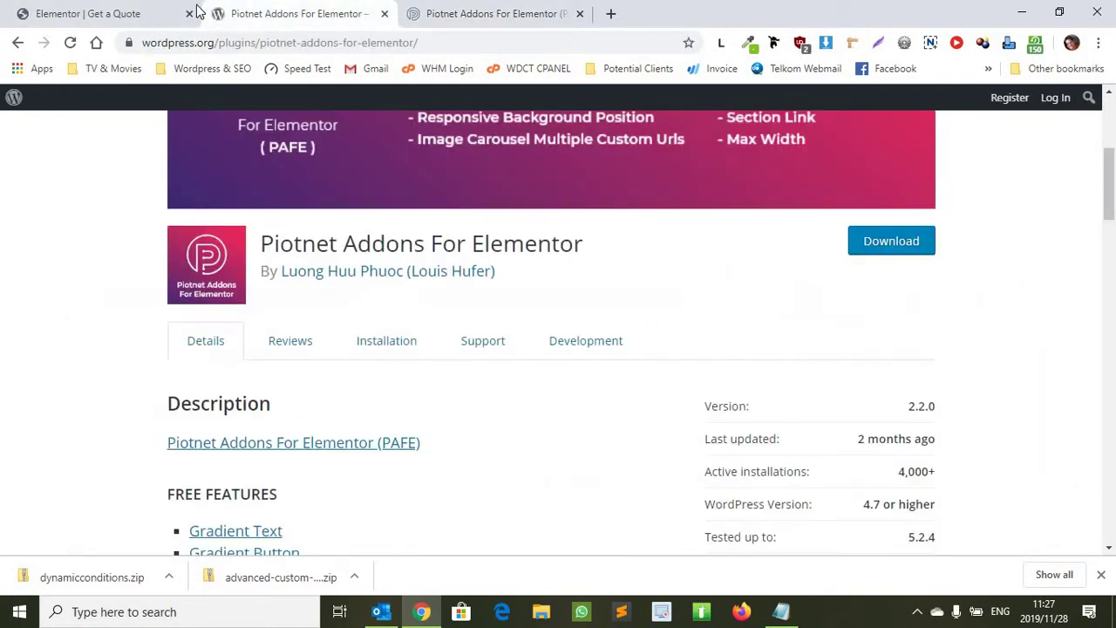
left_click(128, 13)
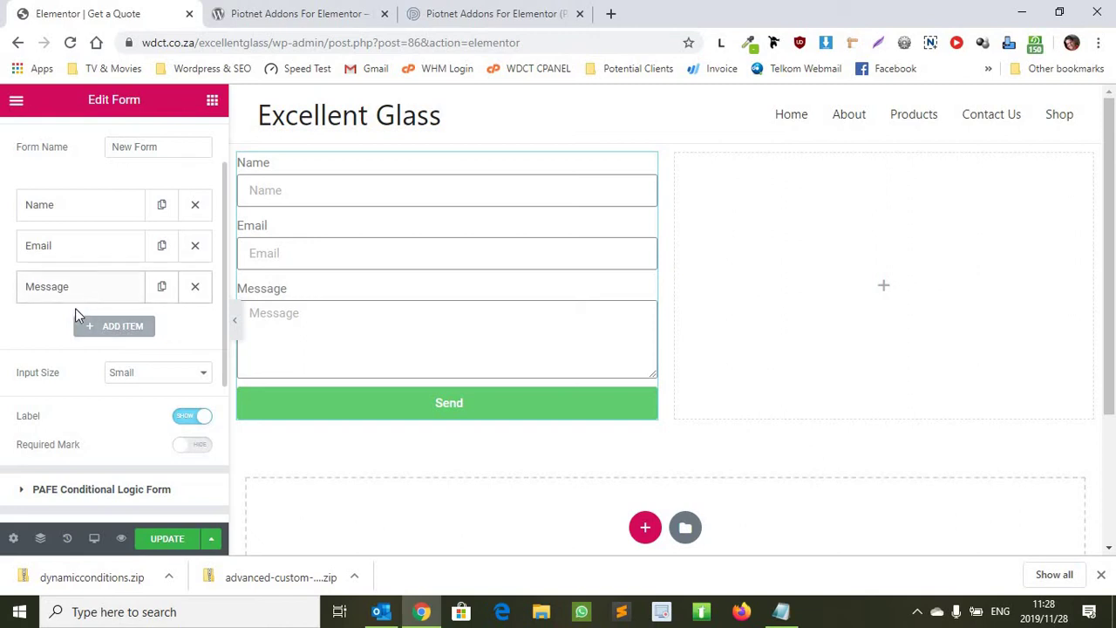
left_click(123, 332)
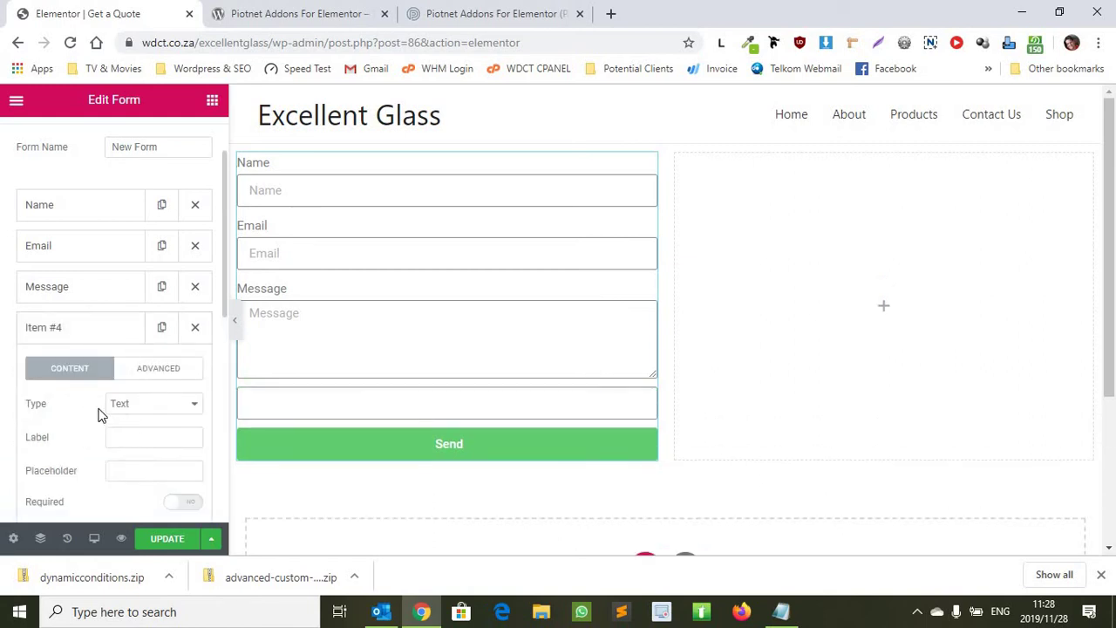
left_click(165, 406)
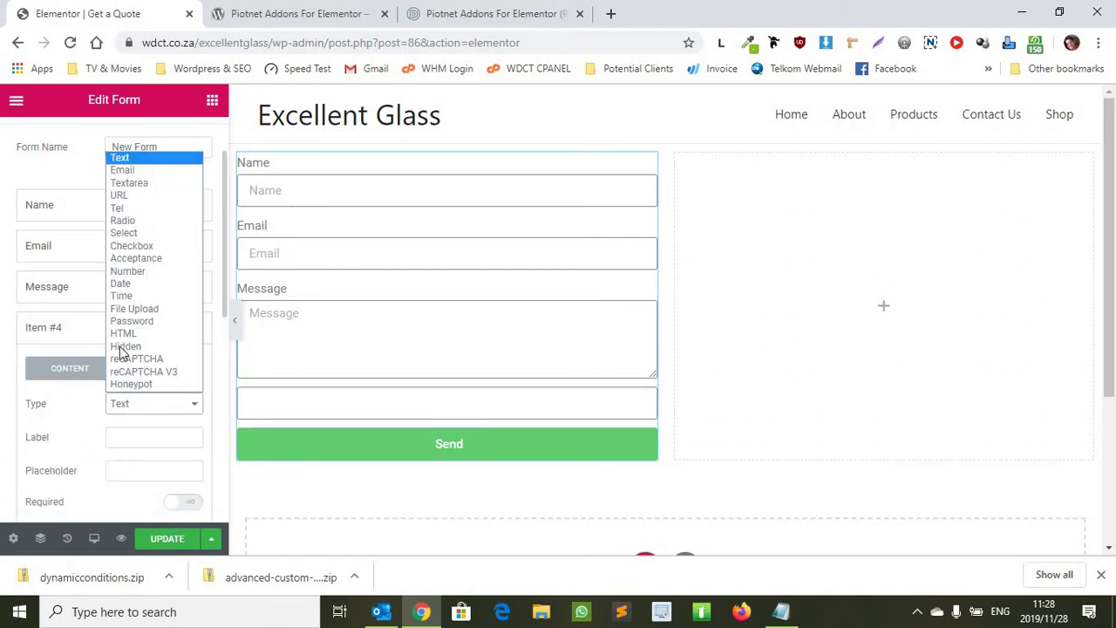
left_click(149, 236)
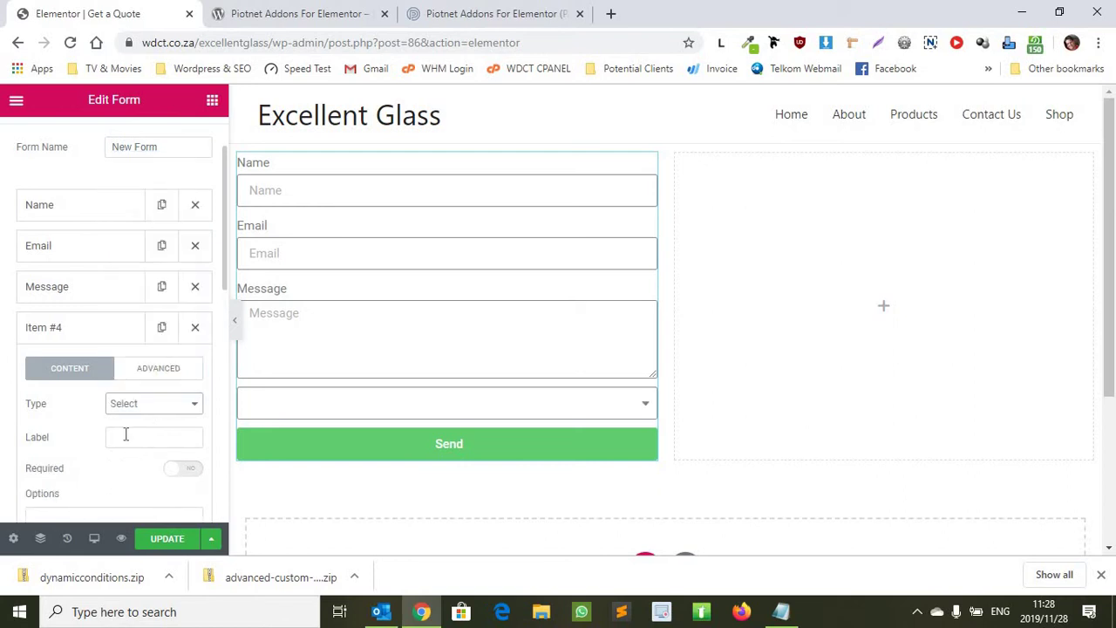
Label the new Select field Glass Type and enter the options Residential|Residential and Automotive|Automotive on separate lines.
scroll(125, 419, "down", 1)
left_click(125, 357)
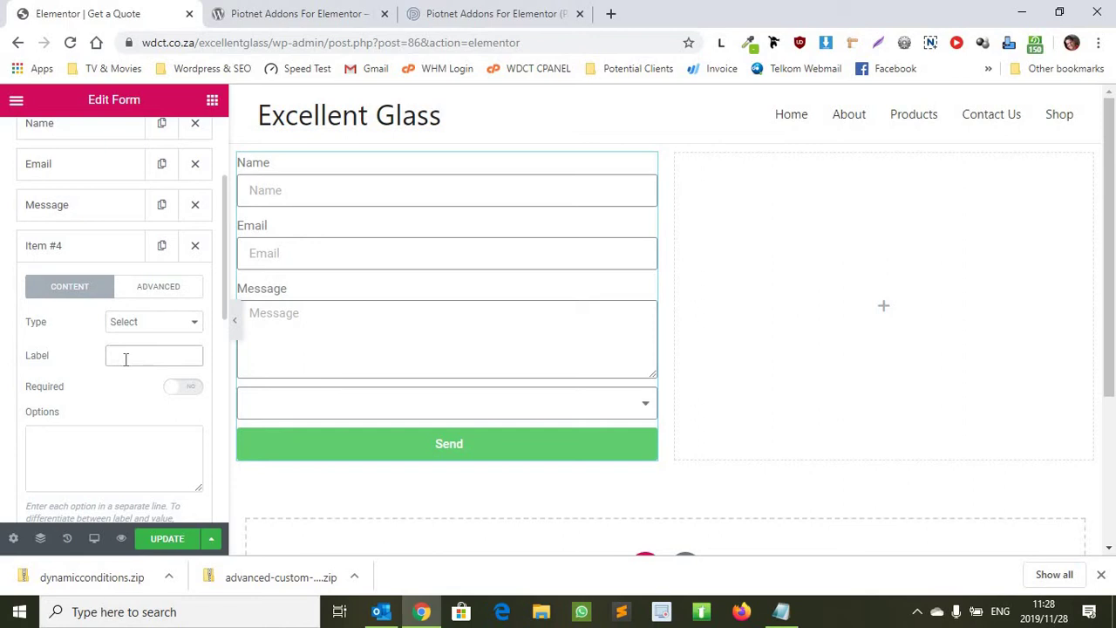
type("Glass Ty")
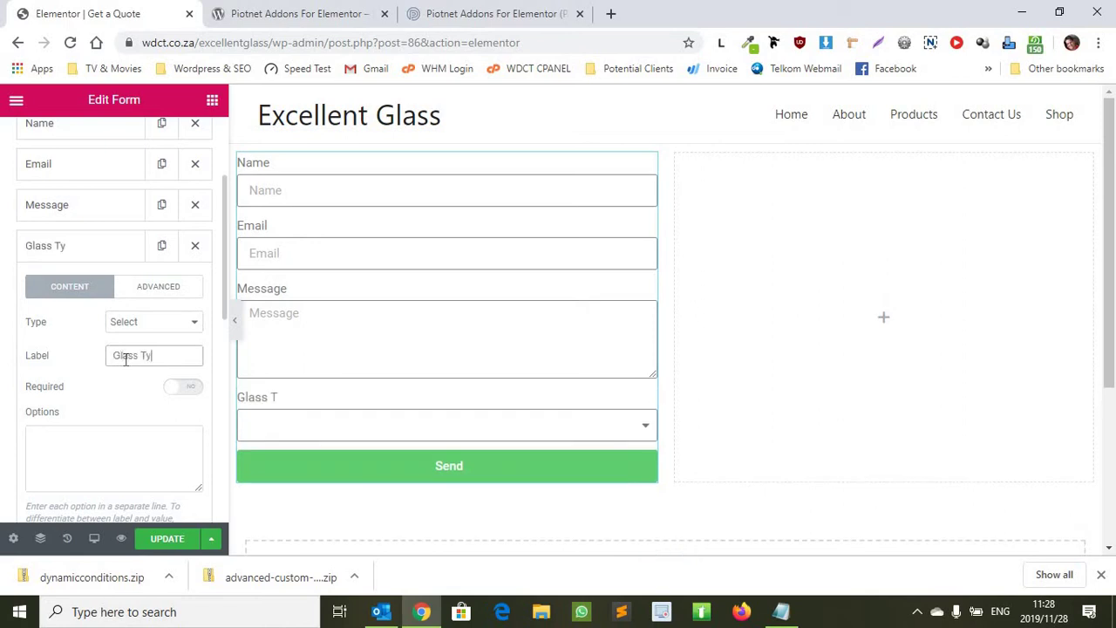
type("pe")
left_click(108, 439)
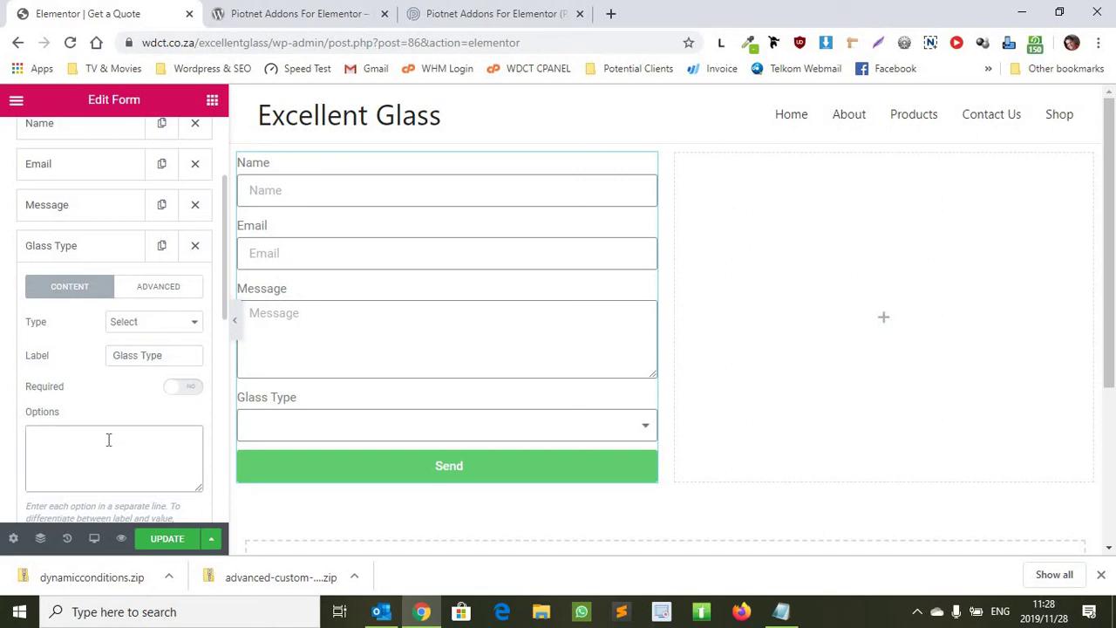
type("Residential|Residential")
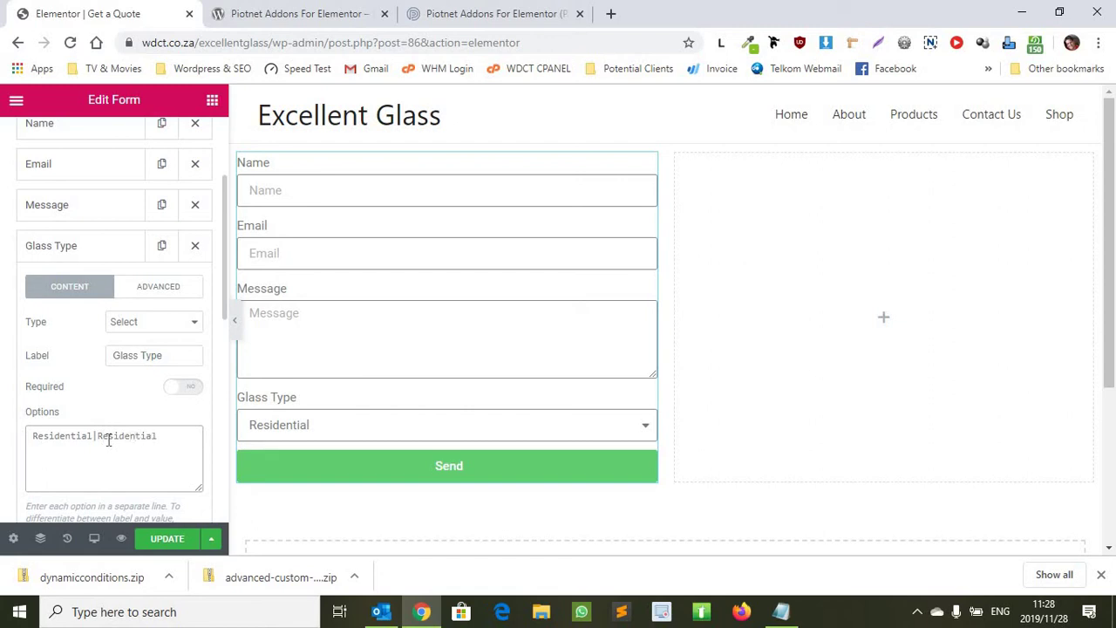
key("Return")
type("Automotive|Automotive")
Set the Glass Type field's ID to glass_type, leave its default value empty, and collapse the field's settings.
left_click(171, 286)
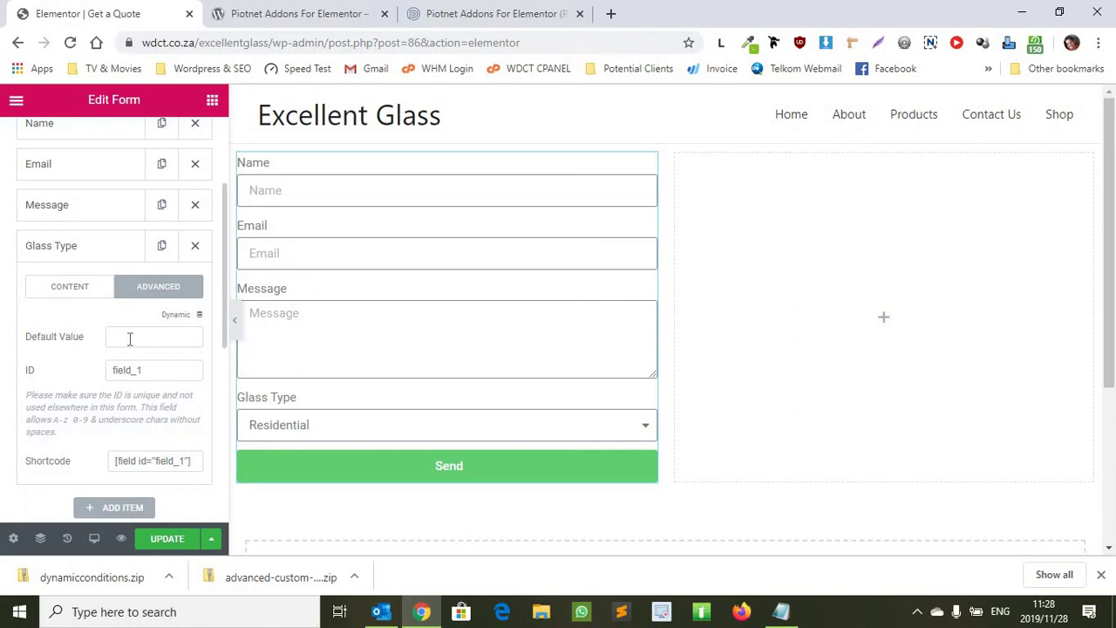
left_click(129, 336)
key("Tab")
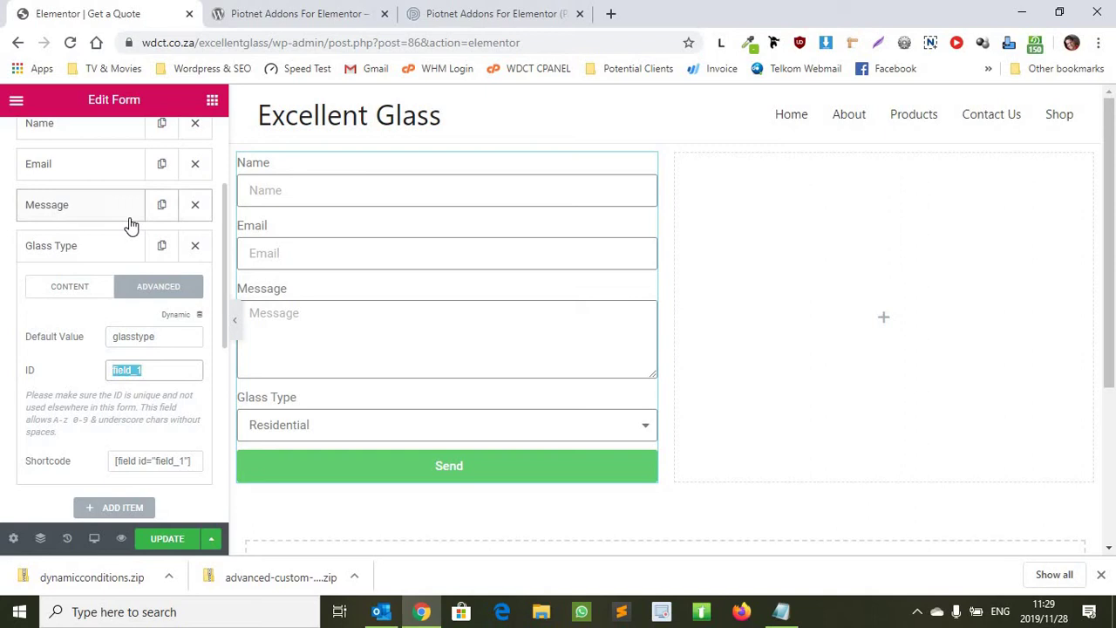
key("BackSpace")
type("glass_tuype")
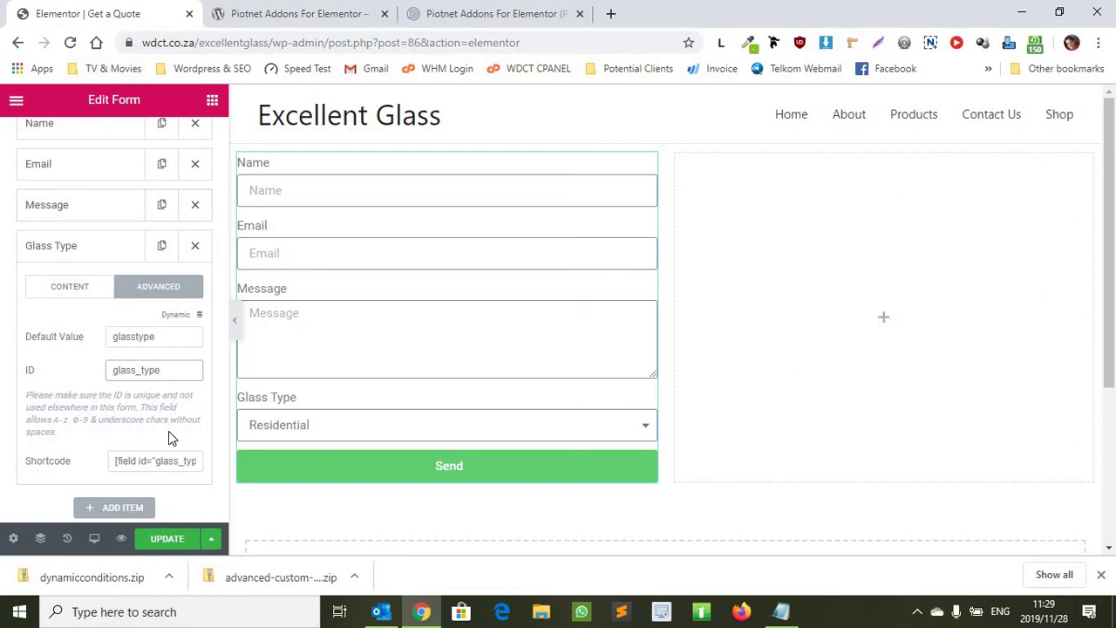
key("shift+Tab")
key("BackSpace")
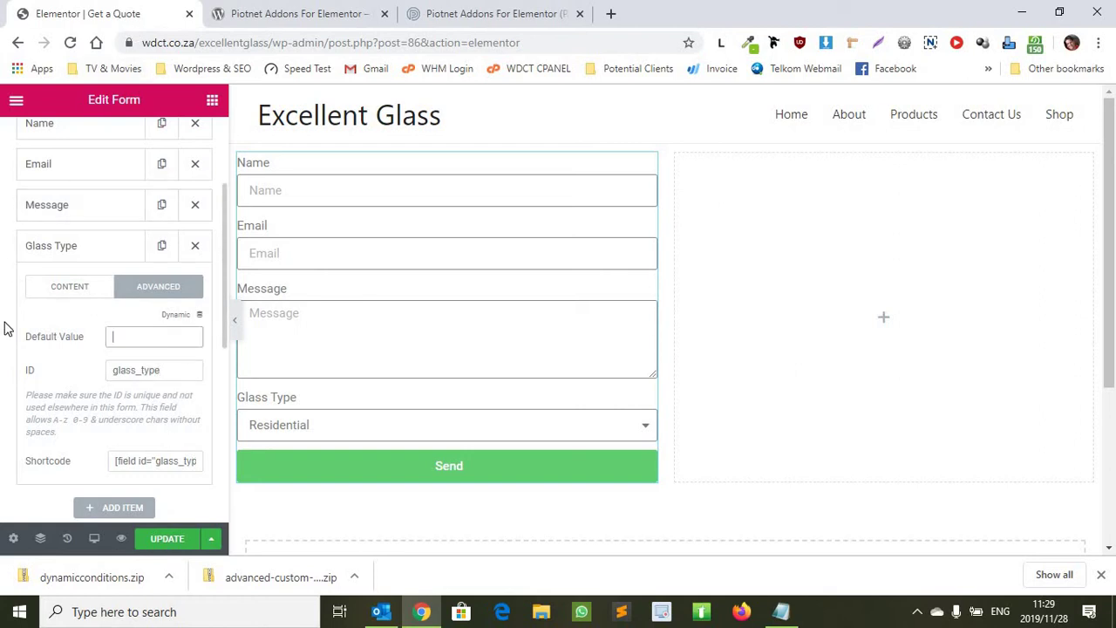
scroll(244, 419, "down", 2)
scroll(469, 357, "up", 1)
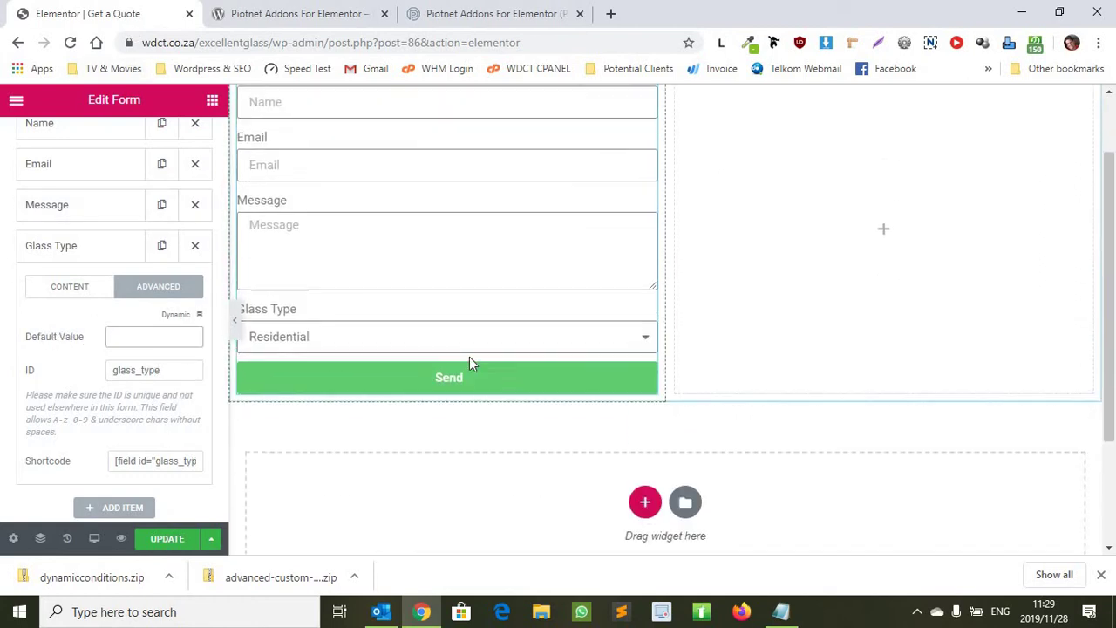
left_click(61, 288)
left_click(56, 249)
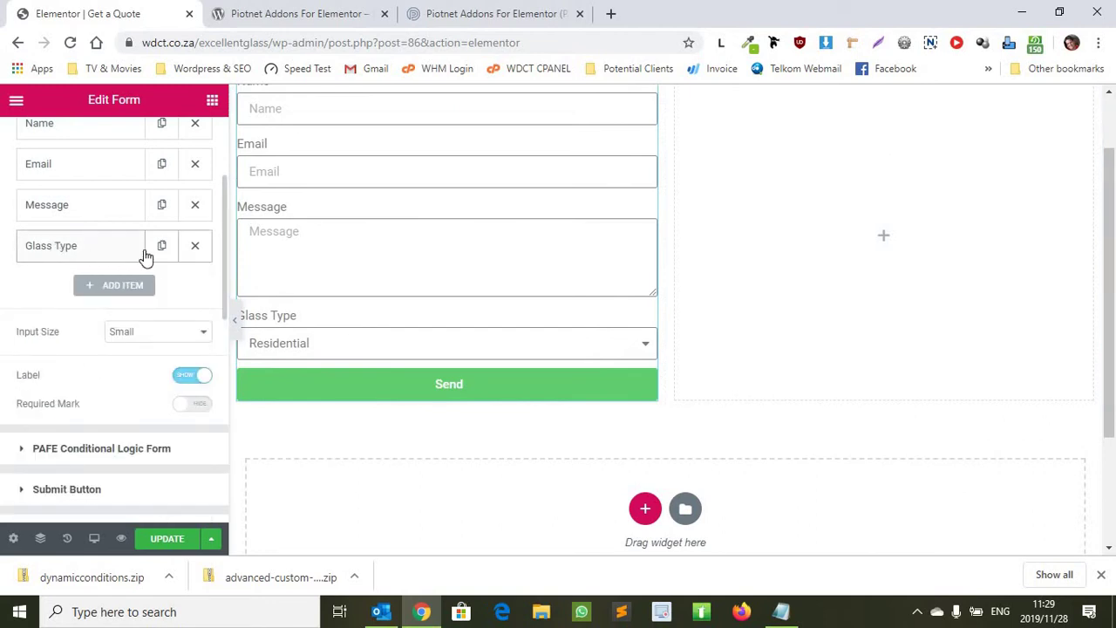
Add another field below Glass Type in the form and set its type to Radio.
left_click(118, 288)
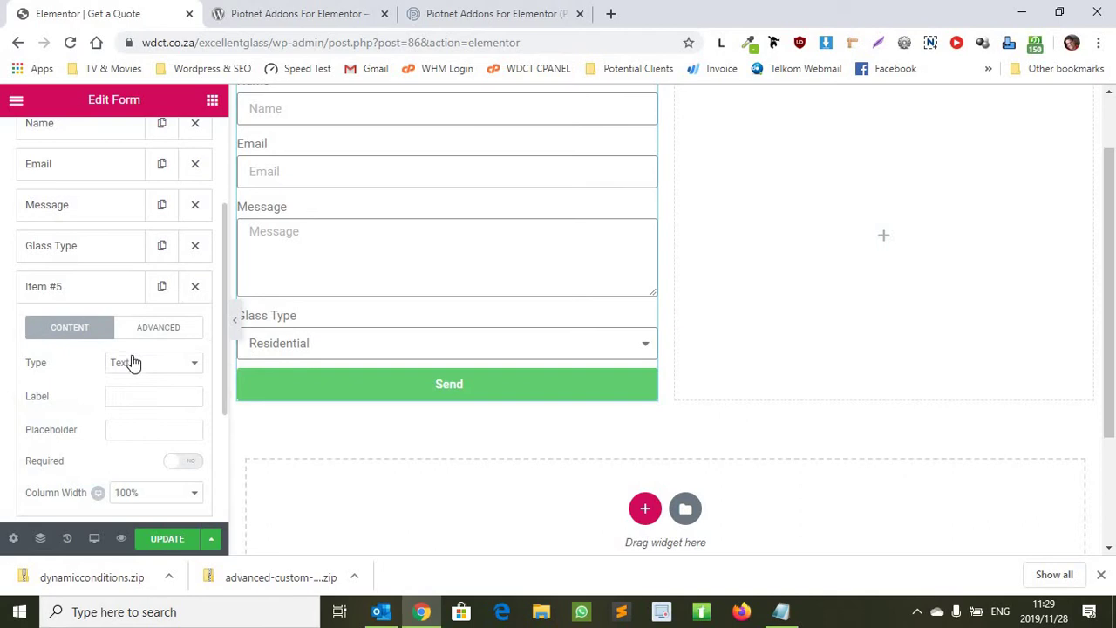
left_click(183, 366)
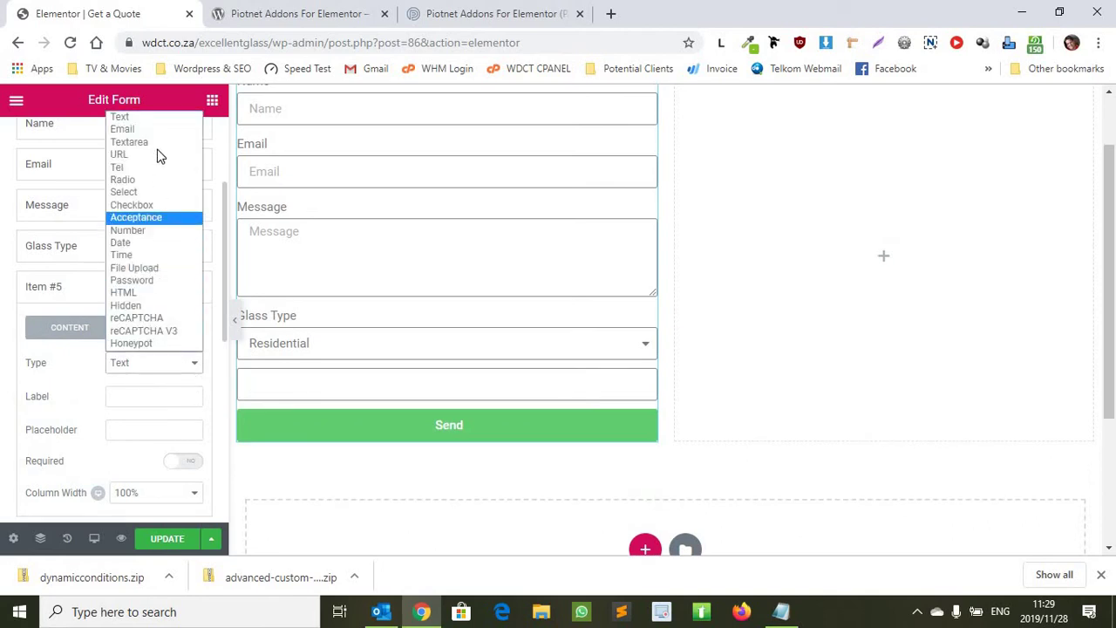
left_click(156, 181)
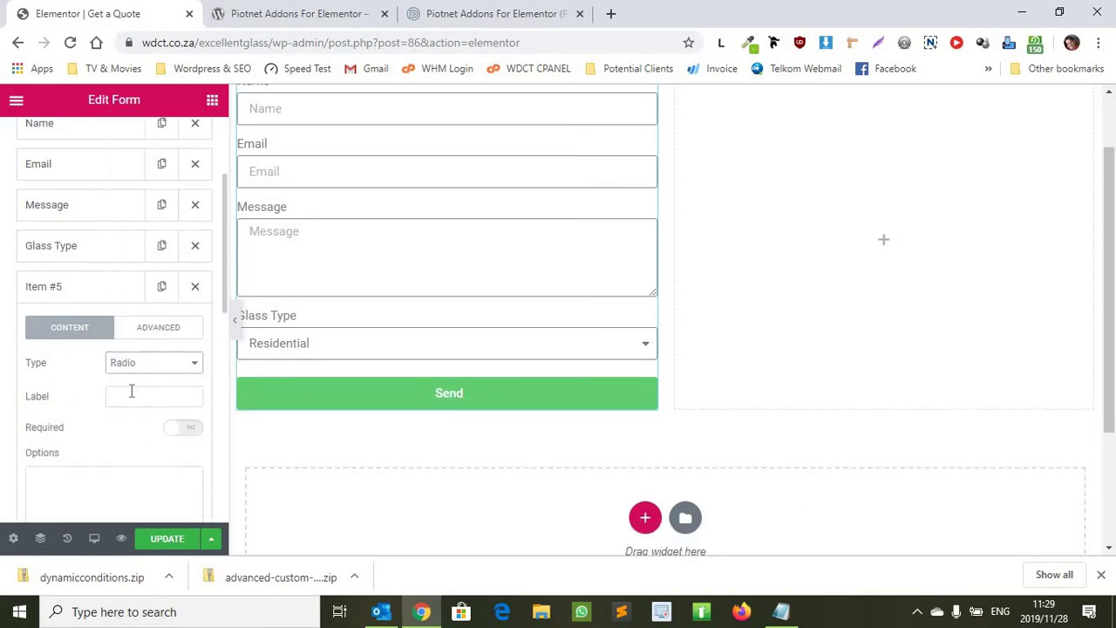
left_click(132, 395)
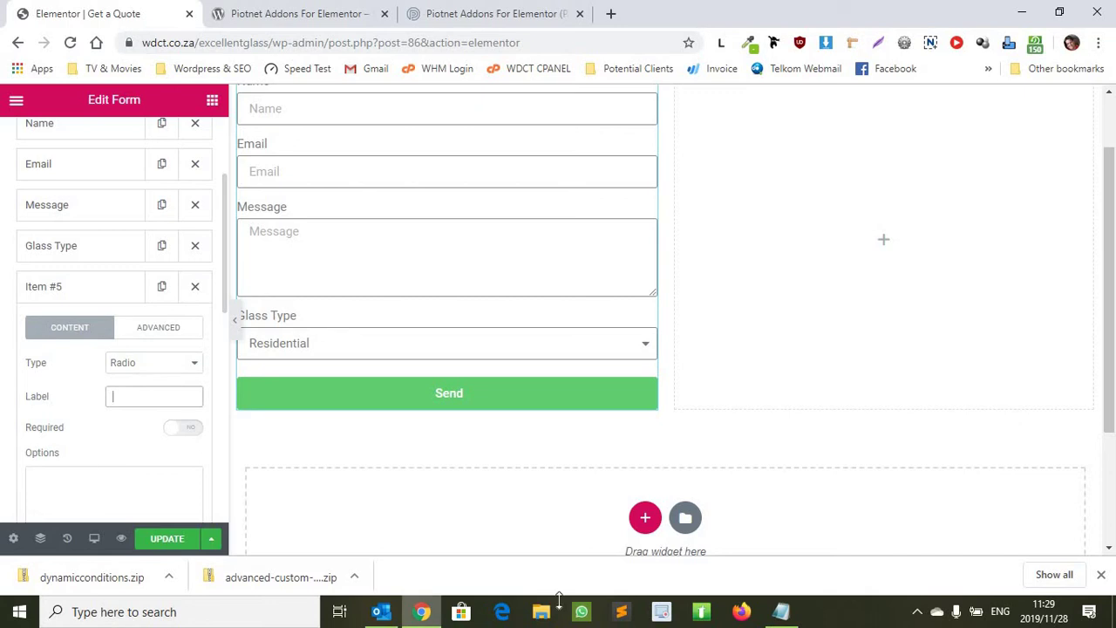
Look up the automotive entry in the Notepad notes and label the new Radio field Automotive.
left_click(781, 611)
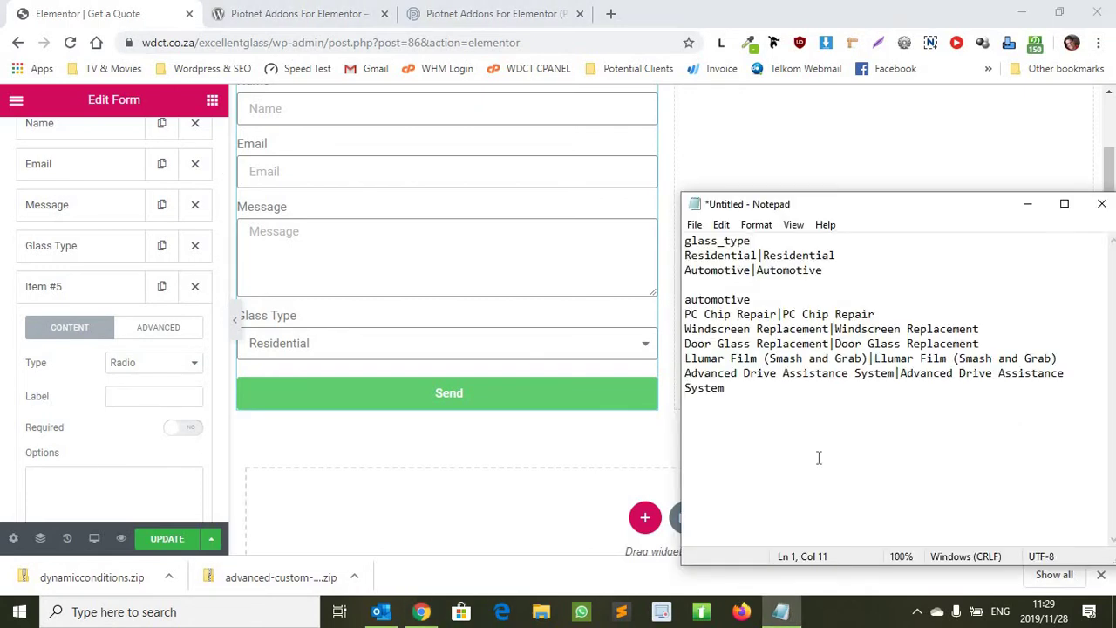
left_click_drag(755, 299, 633, 300)
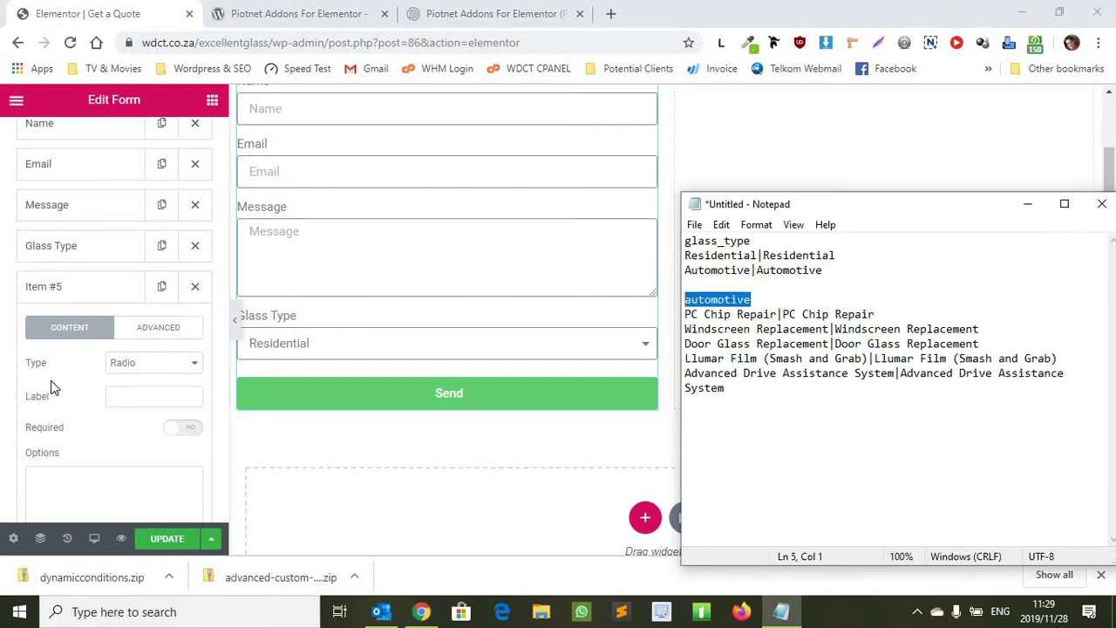
left_click(130, 396)
type("Au")
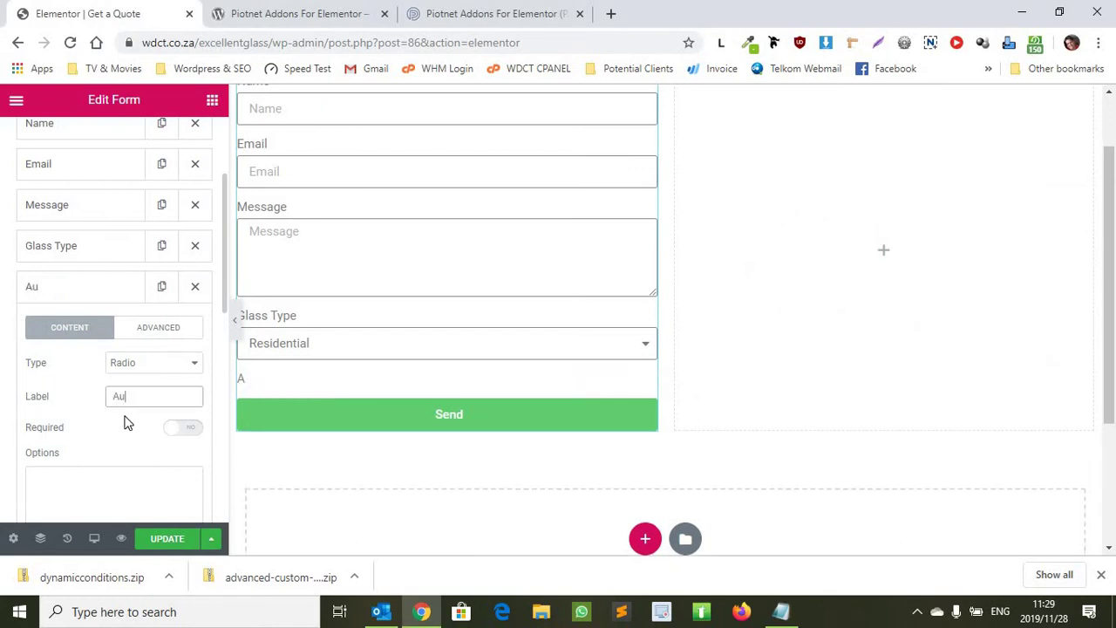
type("tomotive")
Copy the five automotive option lines, from PC Chip Repair to Advanced Drive Assistance System, out of Notepad into the Automotive field's options.
left_click(113, 471)
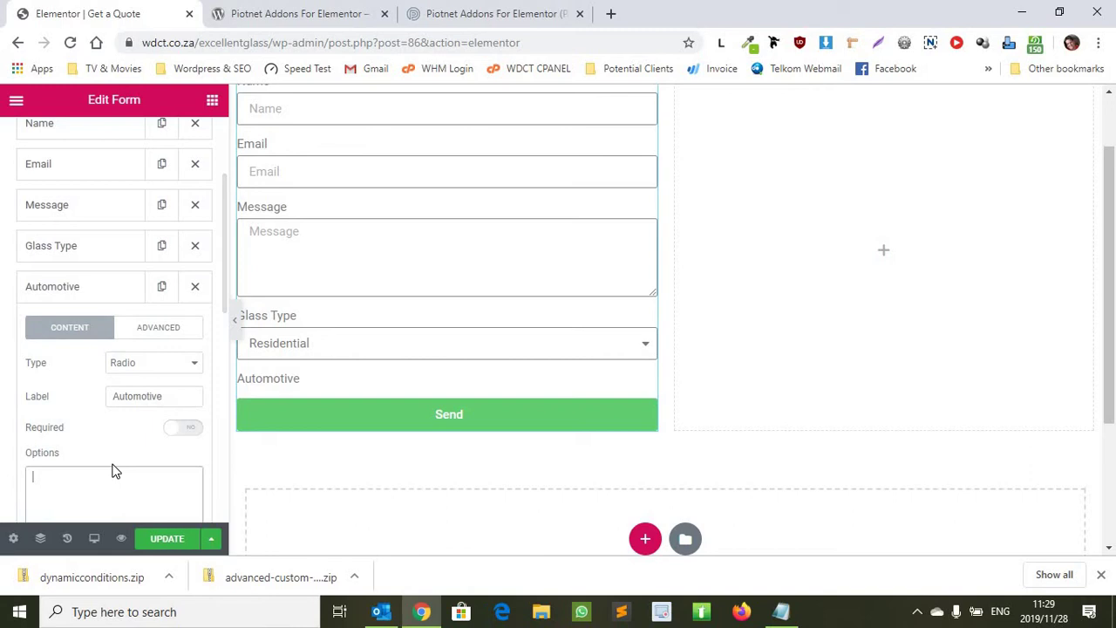
scroll(182, 407, "down", 1)
key("alt+Tab")
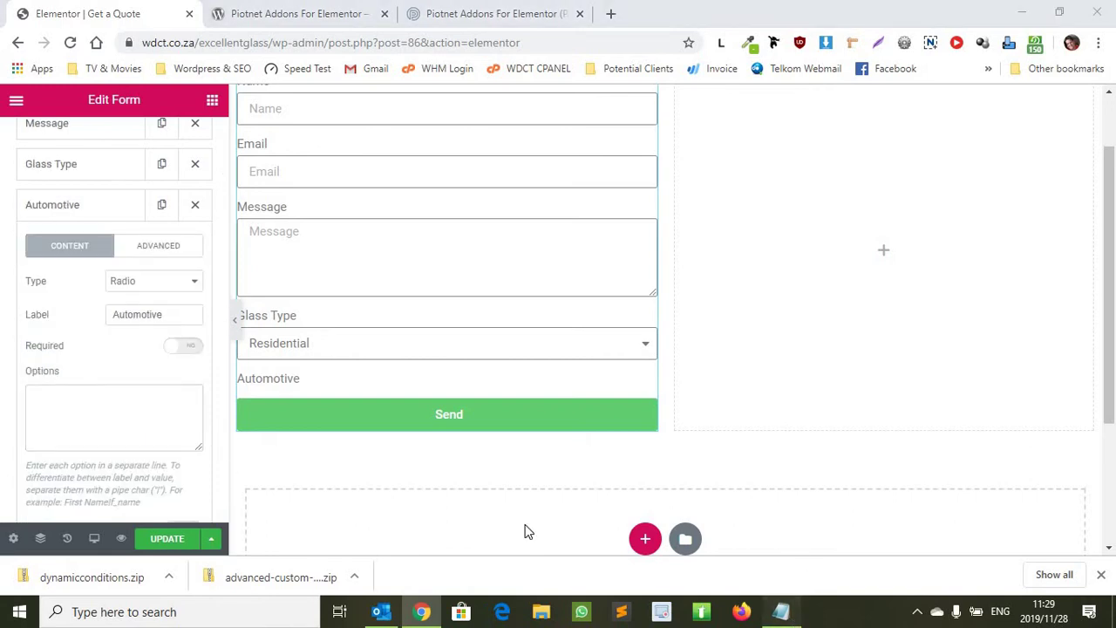
left_click_drag(794, 395, 683, 314)
key("ctrl+c")
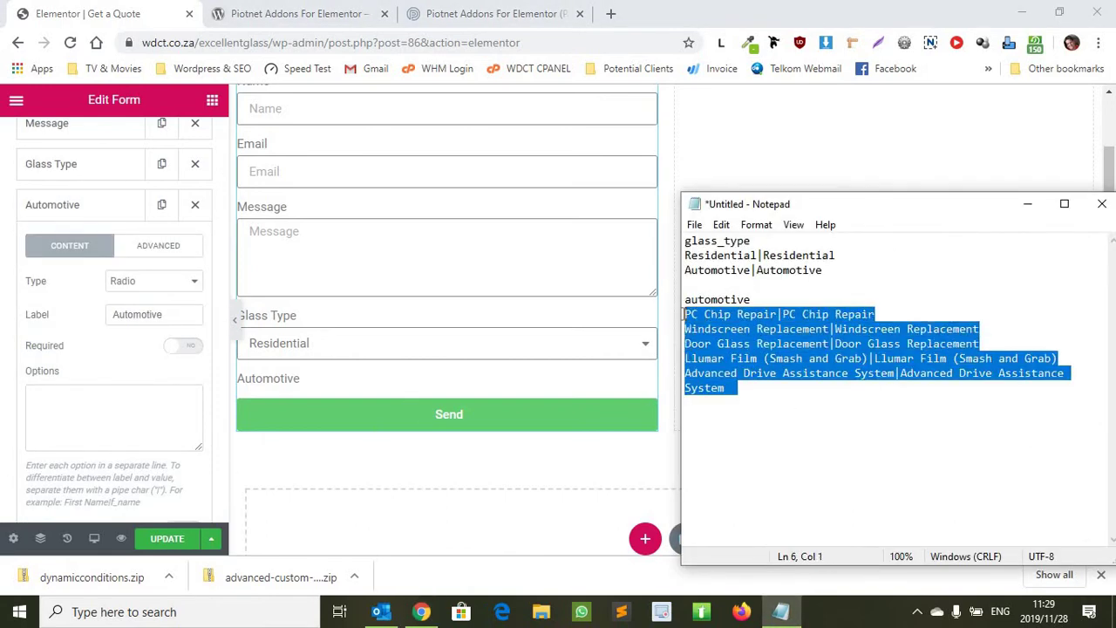
left_click(59, 407)
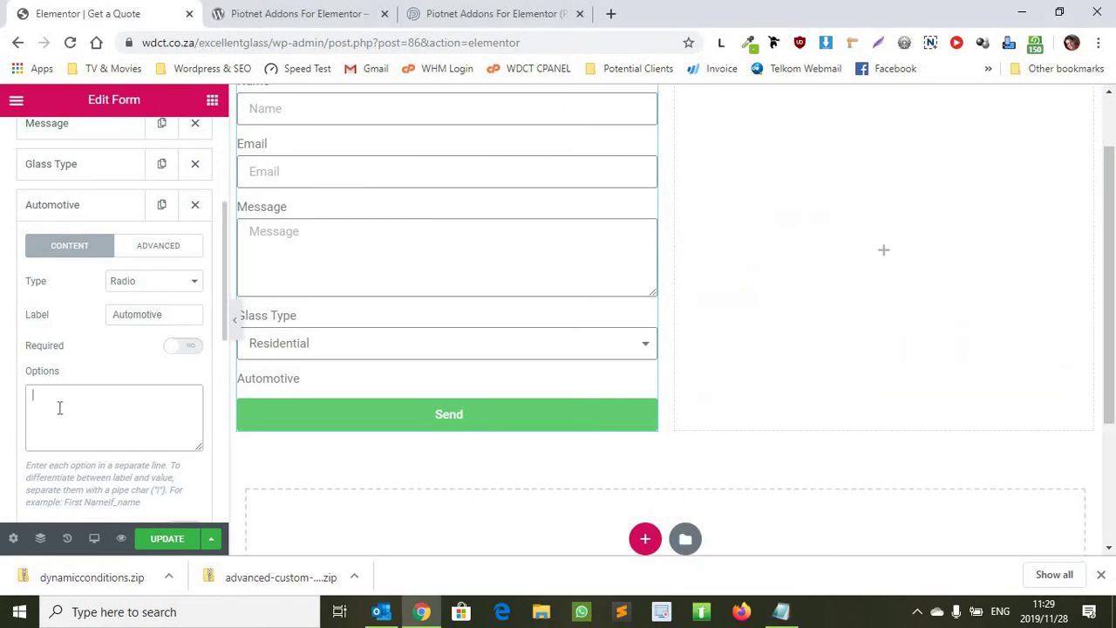
key("ctrl+v")
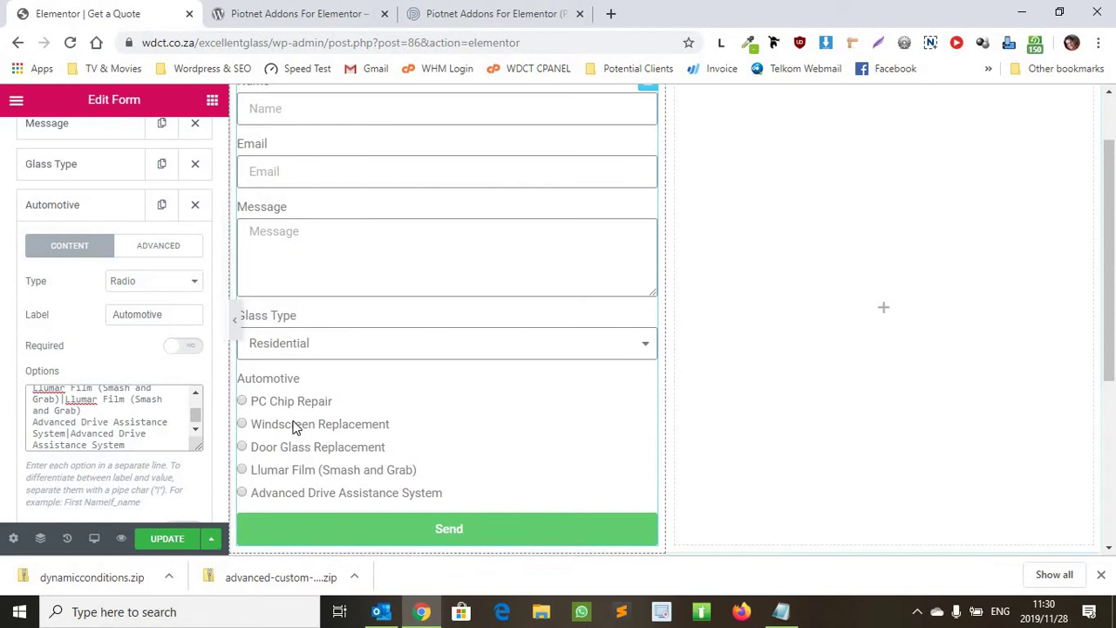
Change the Automotive field's type to Checkbox and set its ID to automotive.
left_click(153, 281)
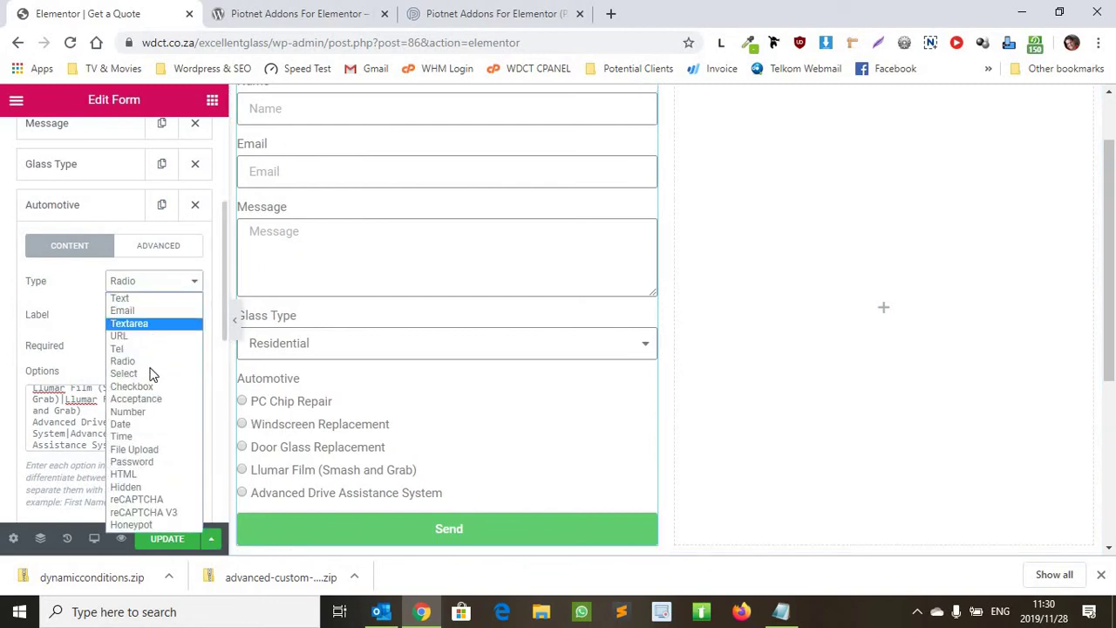
left_click(132, 387)
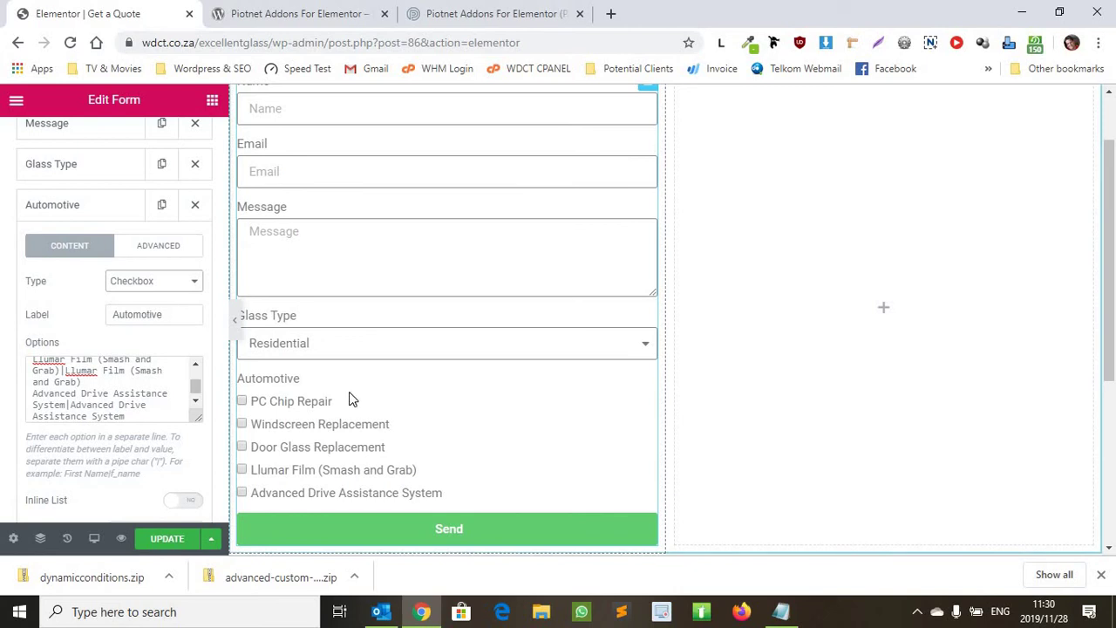
left_click(140, 250)
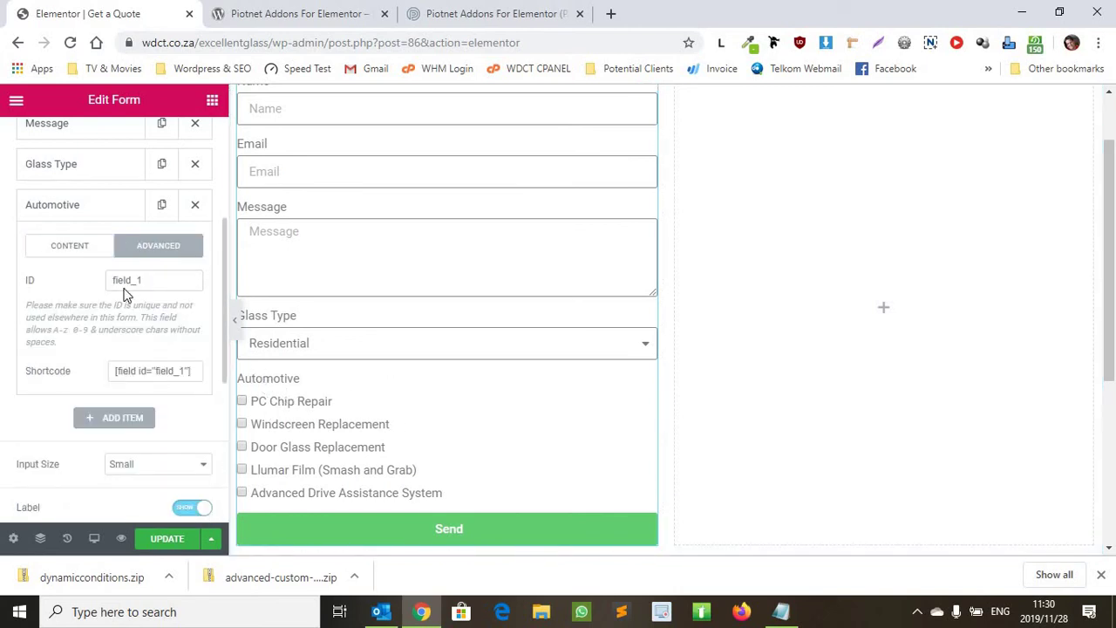
left_click(125, 373)
double_click(157, 280)
left_click(171, 288)
left_click(166, 289)
key("ctrl+a")
type("automo")
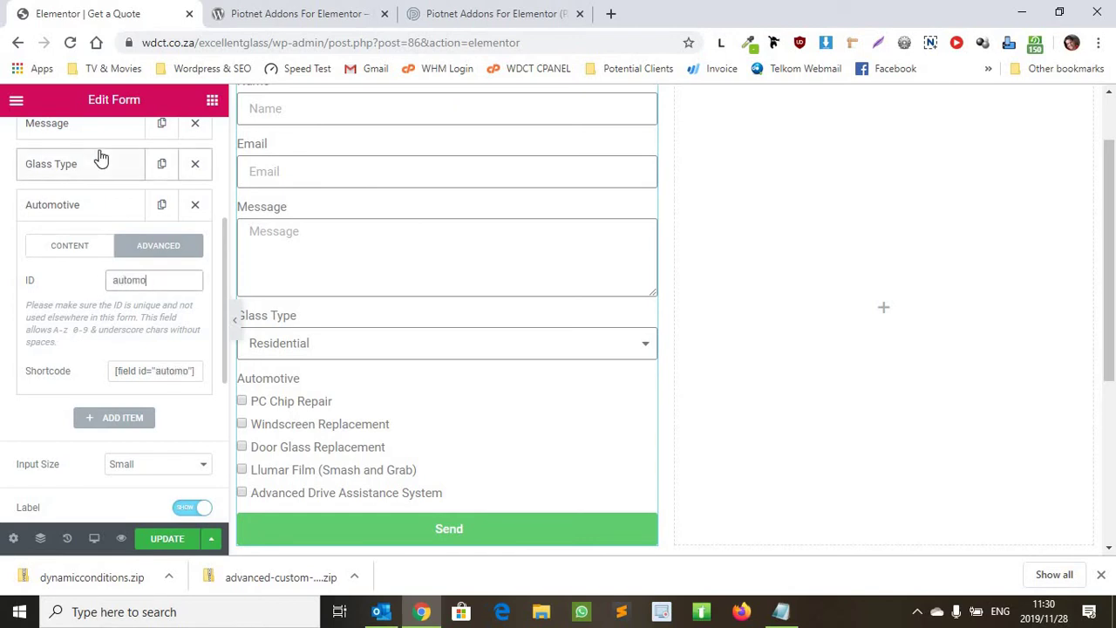
type("tive")
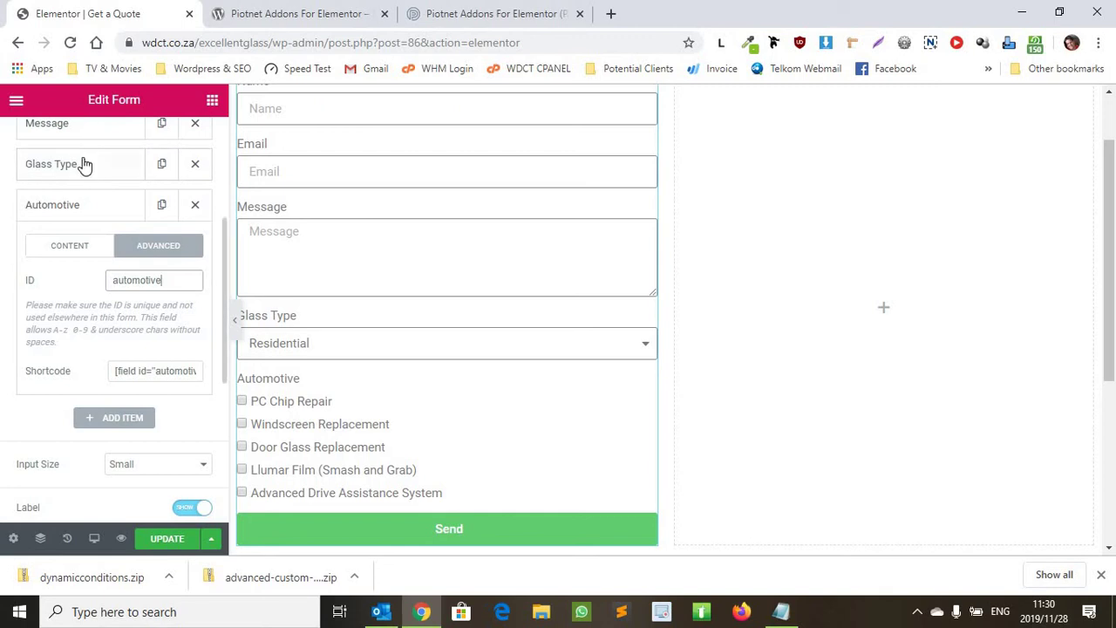
Check the Glass Type field's ID and open the form's PAFE Conditional Logic settings to check the Enable option.
left_click(68, 164)
left_click(171, 204)
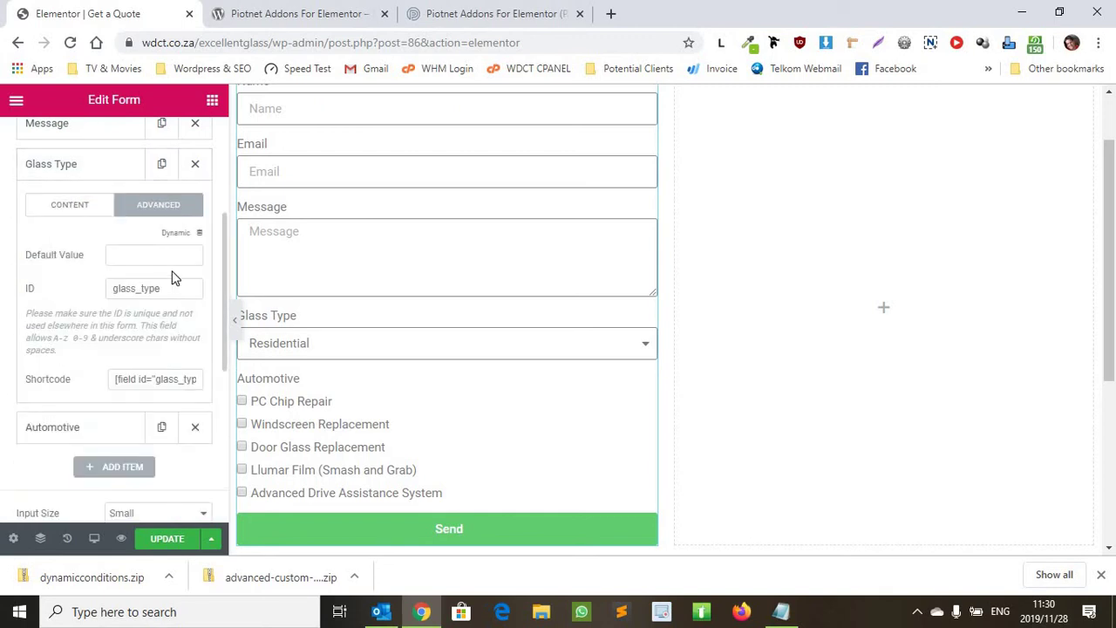
scroll(104, 427, "down", 3)
scroll(104, 427, "down", 2)
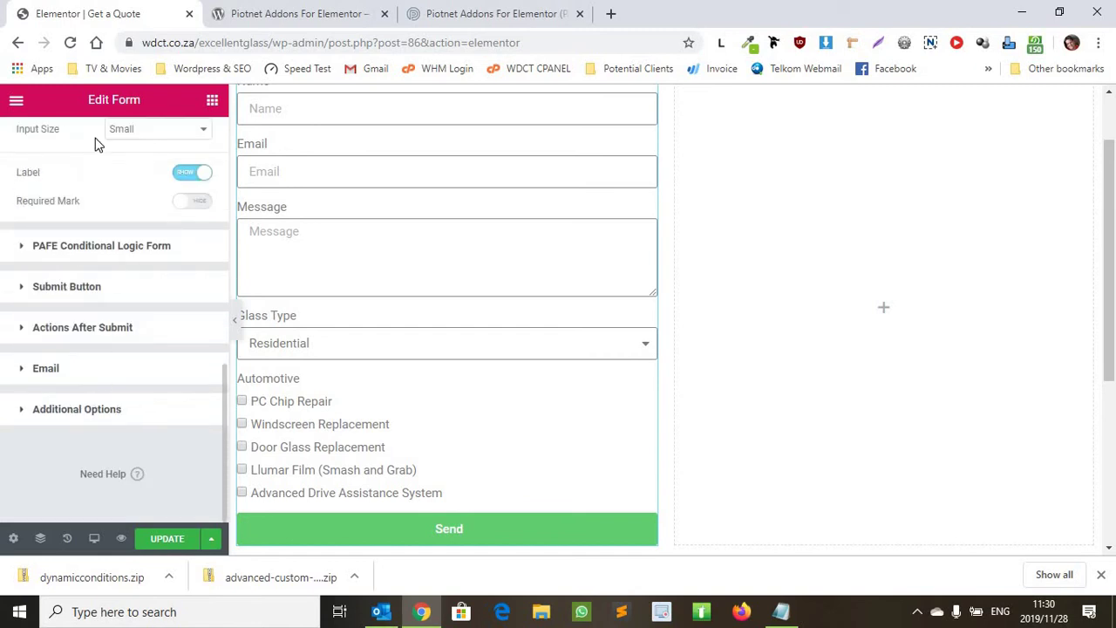
left_click(121, 263)
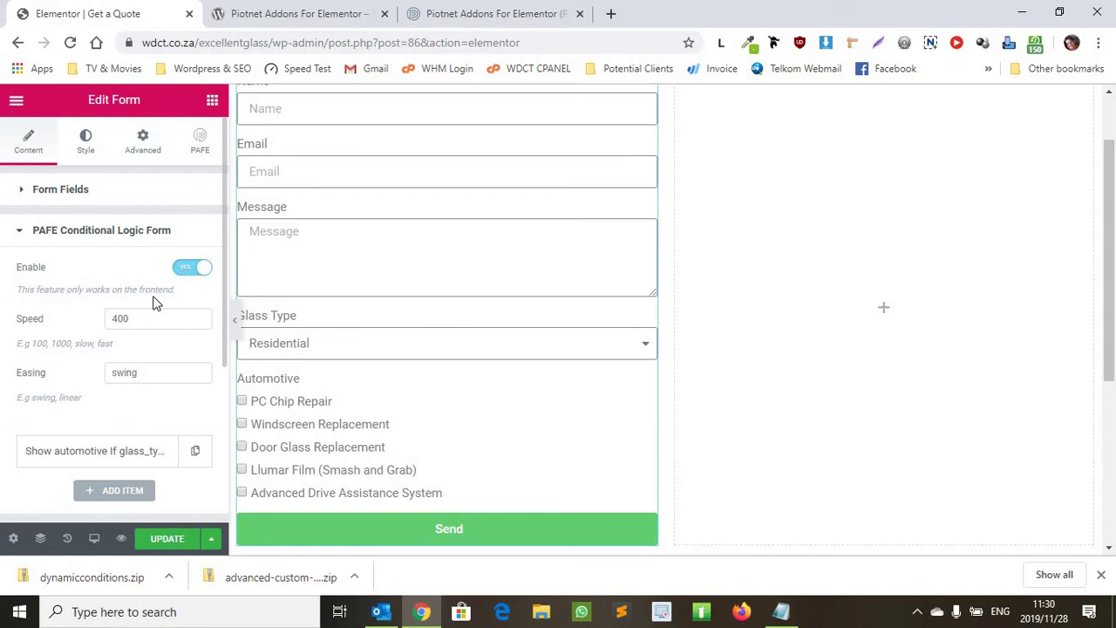
left_click(175, 277)
left_click(192, 276)
scroll(124, 410, "down", 2)
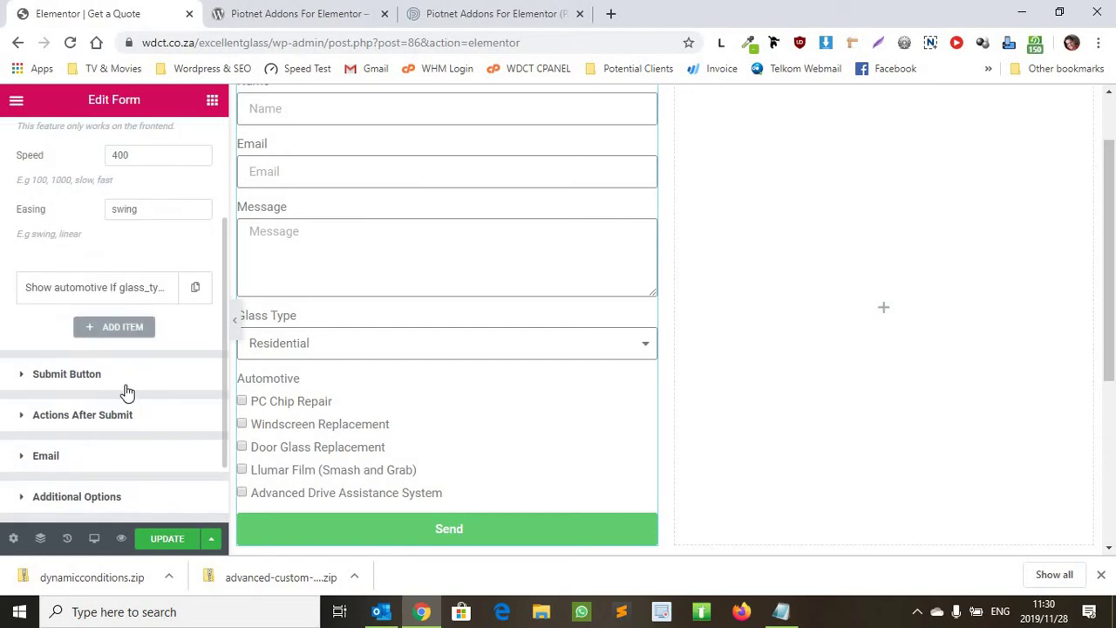
Examine the existing conditional rule for the automotive field, comparing its Show and If entries with the form field IDs.
left_click(137, 295)
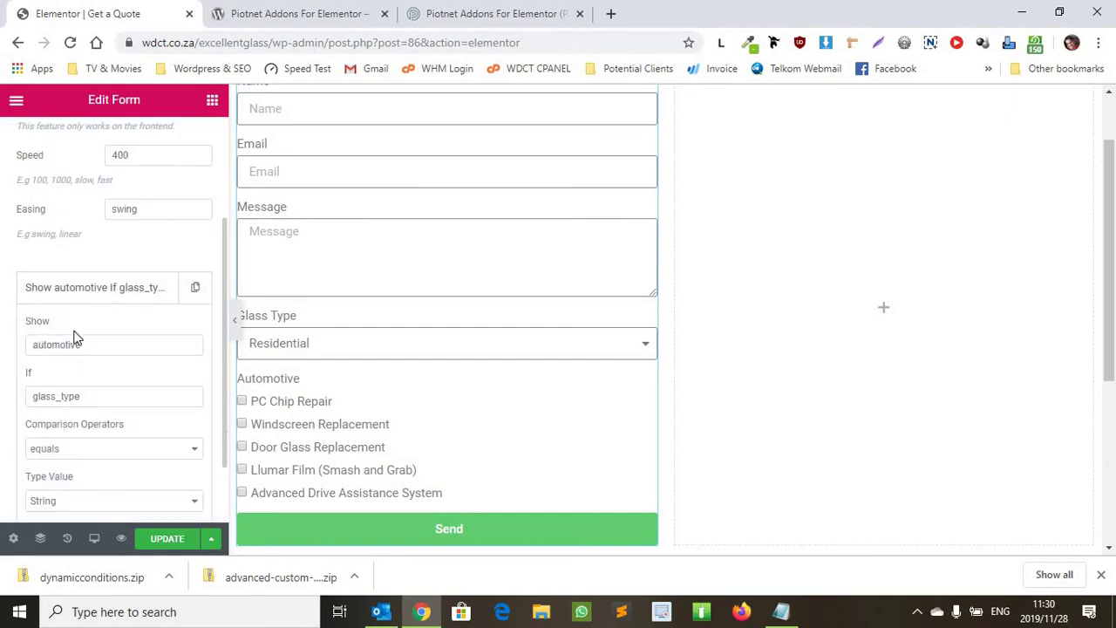
scroll(104, 309, "down", 1)
left_click_drag(98, 262, 30, 262)
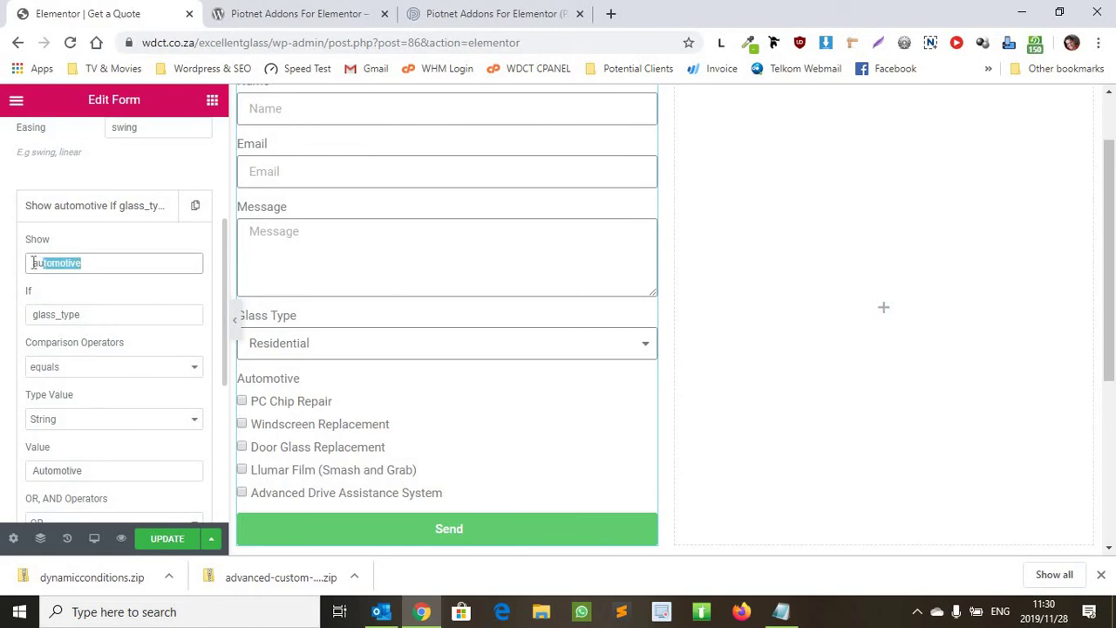
scroll(125, 261, "up", 2)
scroll(96, 279, "up", 1)
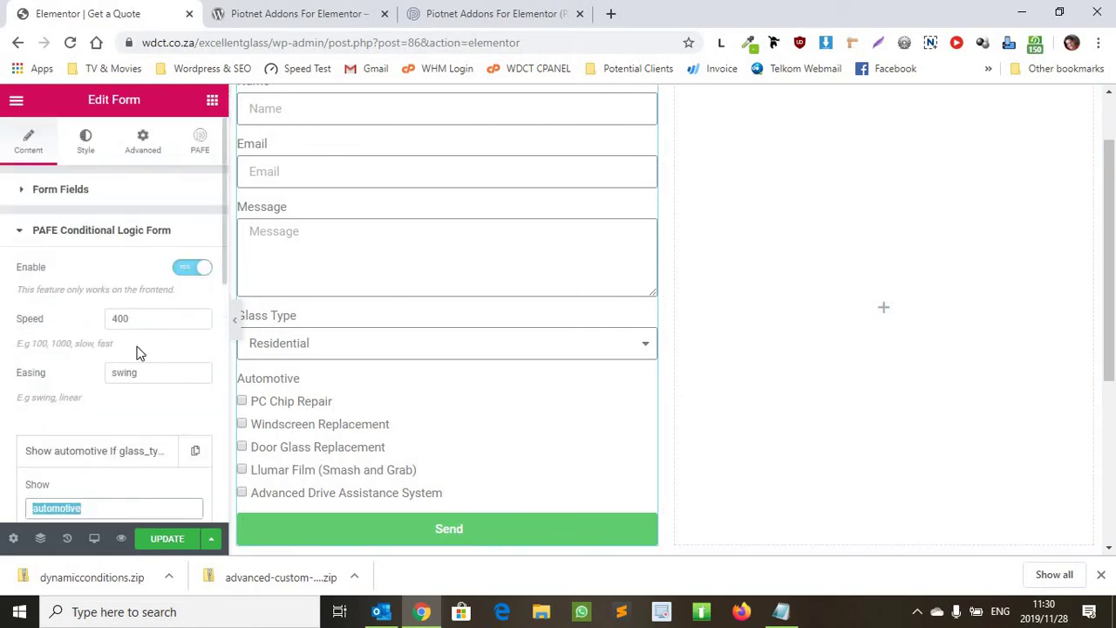
scroll(61, 312, "down", 3)
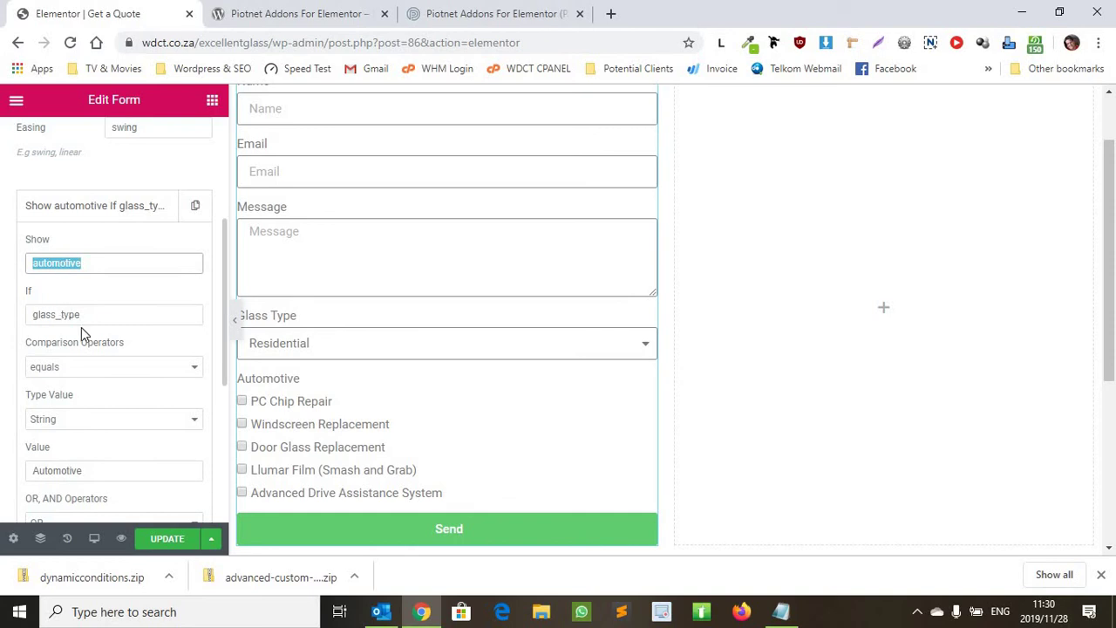
left_click_drag(91, 314, 24, 316)
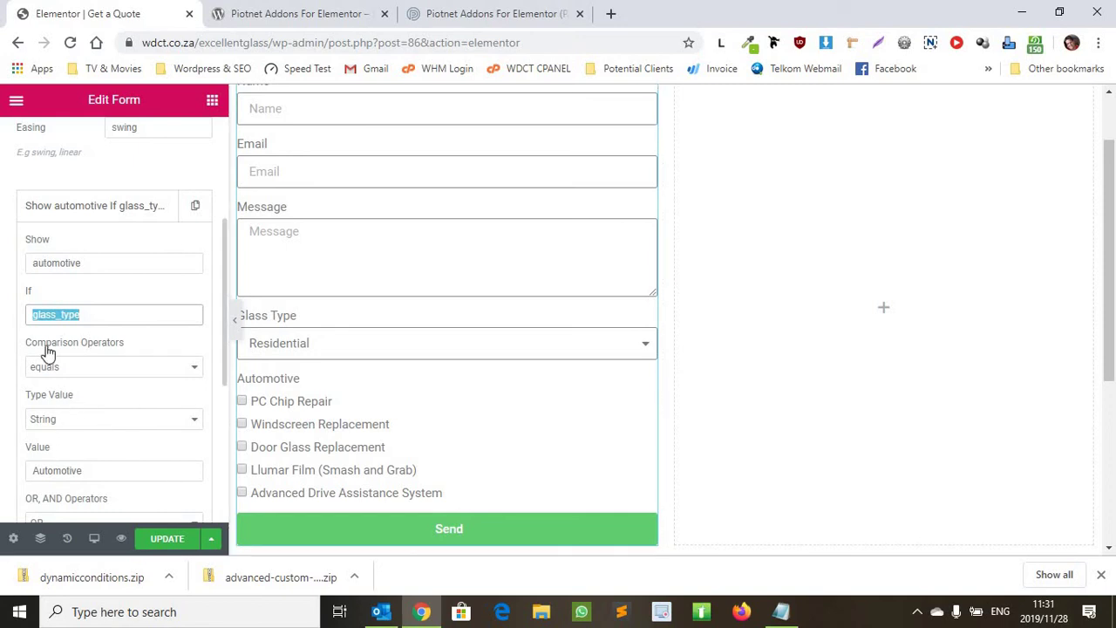
scroll(90, 218, "up", 2)
scroll(106, 301, "down", 4)
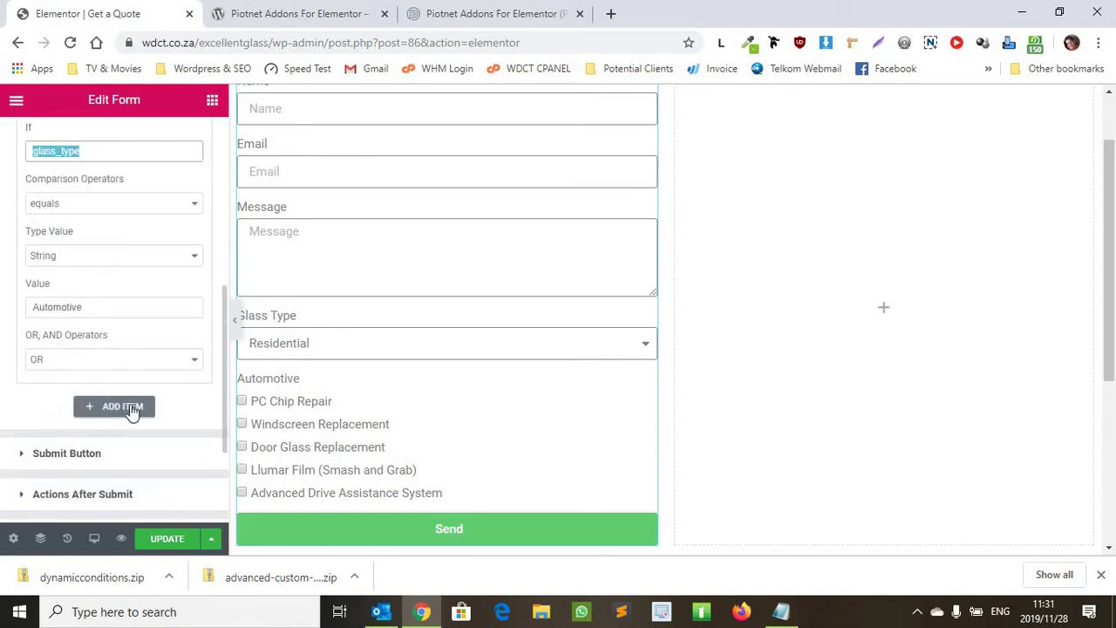
scroll(77, 227, "up", 5)
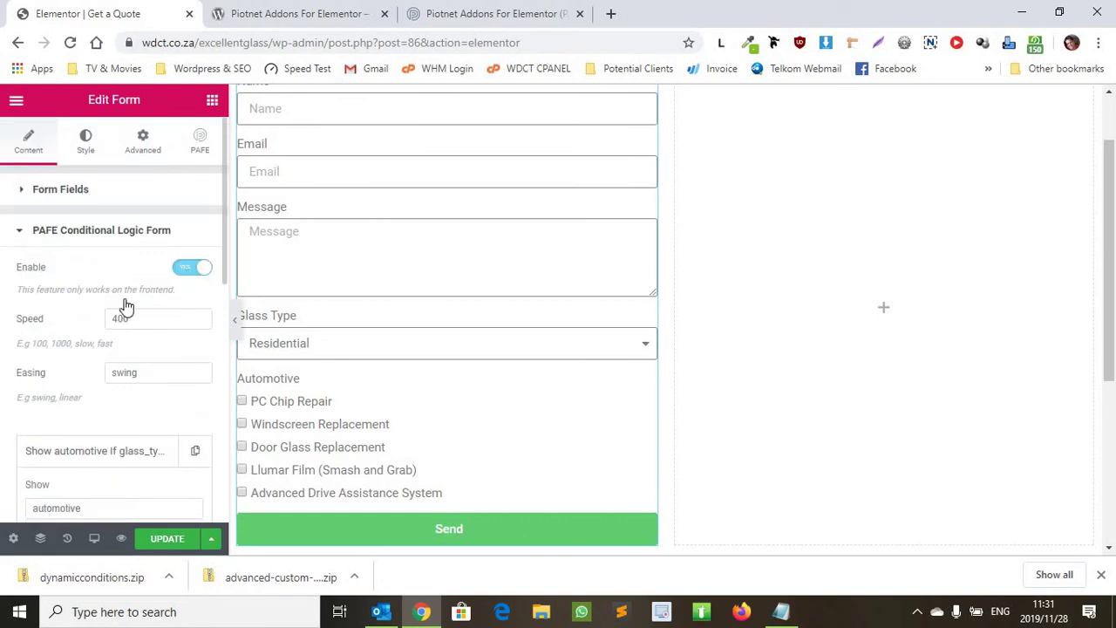
Reopen the Glass Type field in the form fields and review how its options separate label and value with a pipe.
left_click(69, 203)
left_click(68, 201)
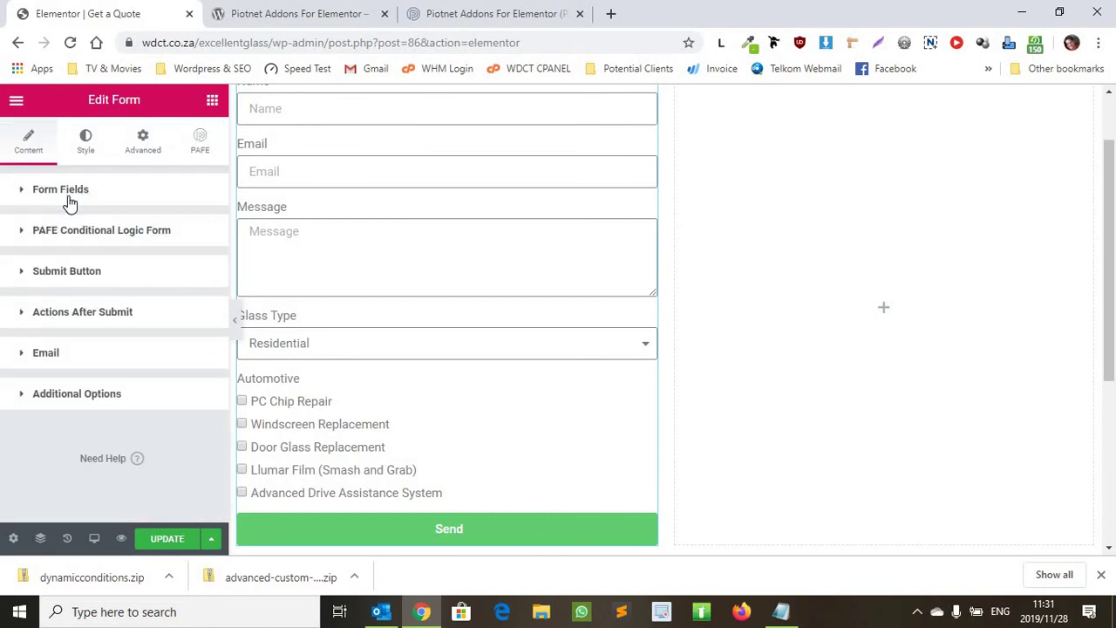
left_click(89, 202)
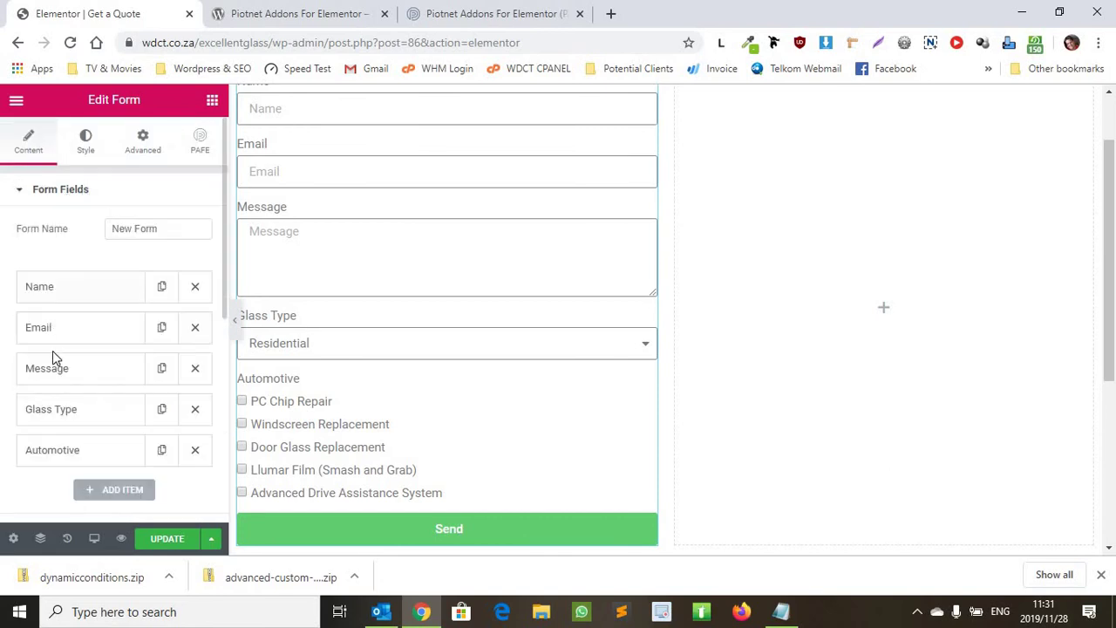
left_click(64, 420)
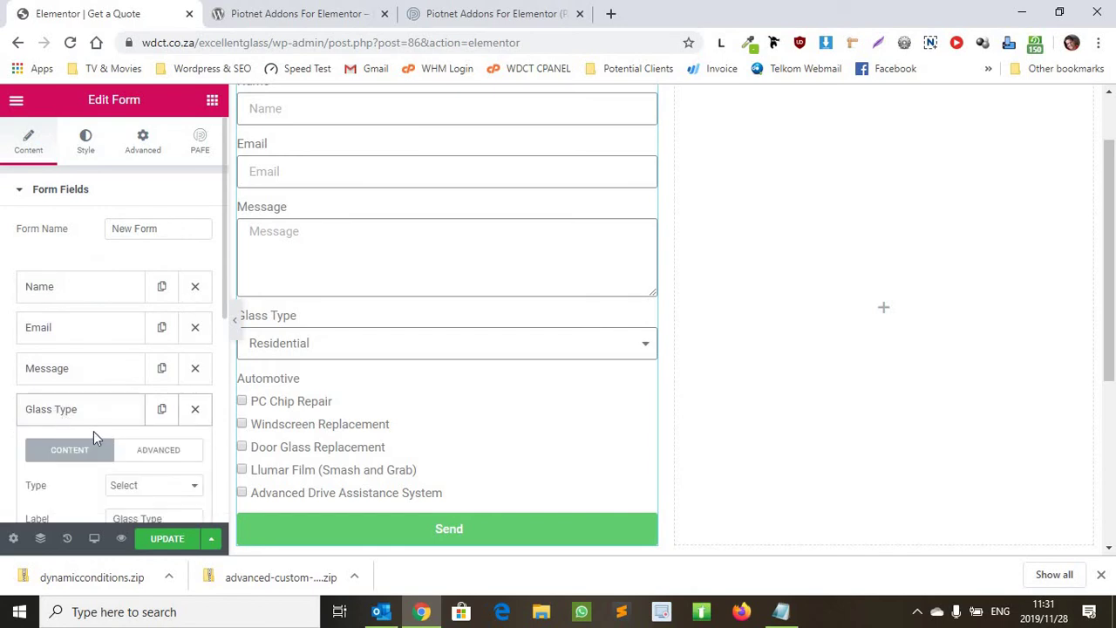
scroll(52, 350, "down", 1)
scroll(69, 378, "down", 3)
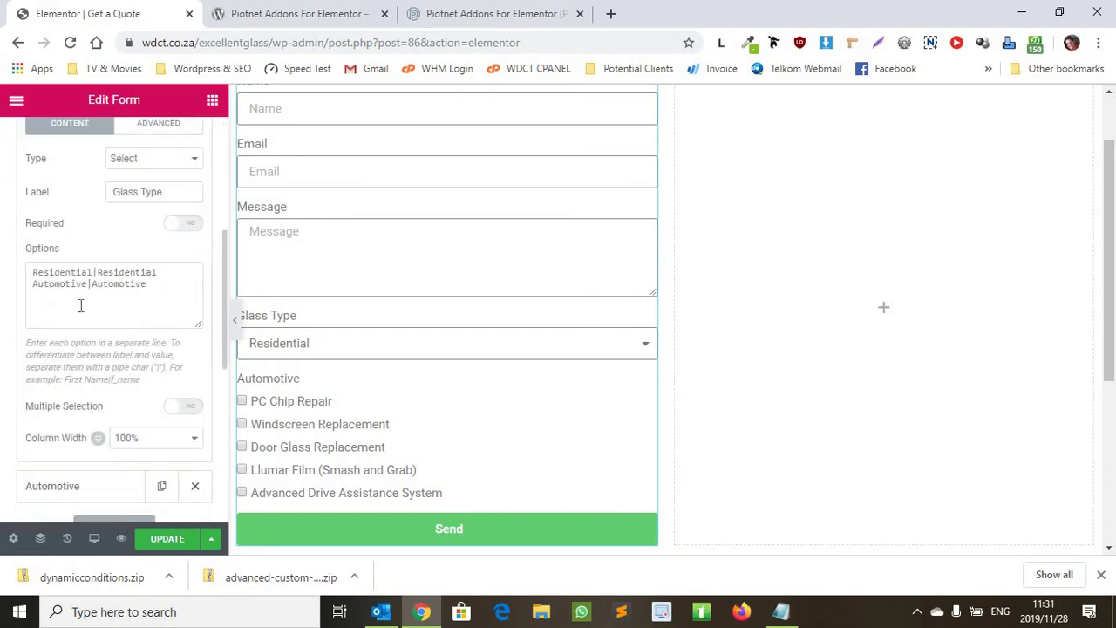
left_click(96, 273)
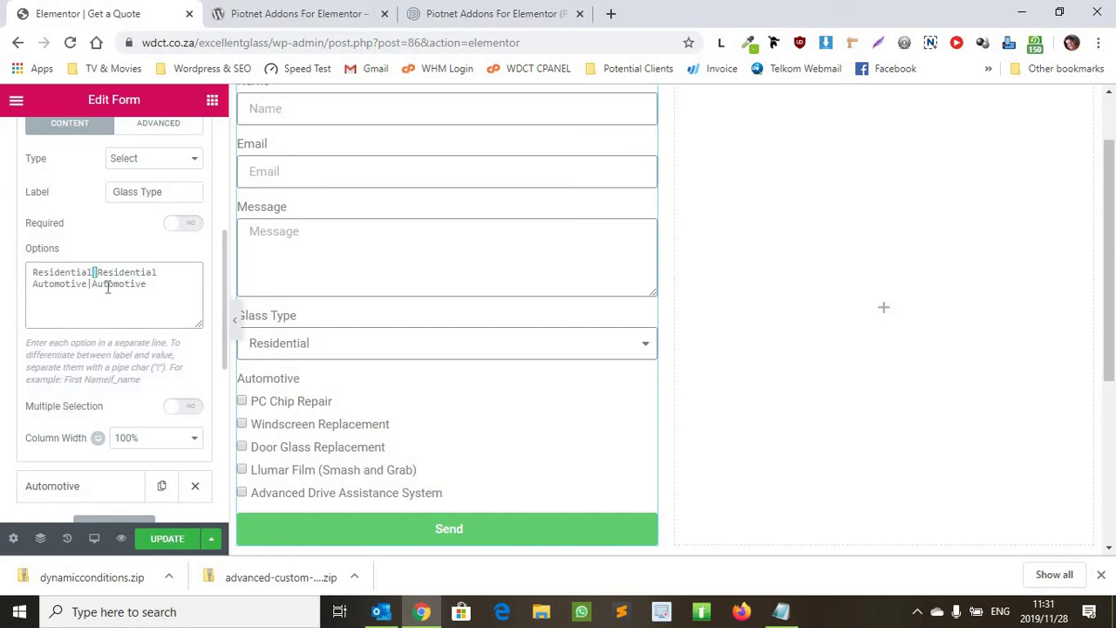
Return to the conditional rule for the automotive field and select String as its value type.
scroll(107, 327, "down", 2)
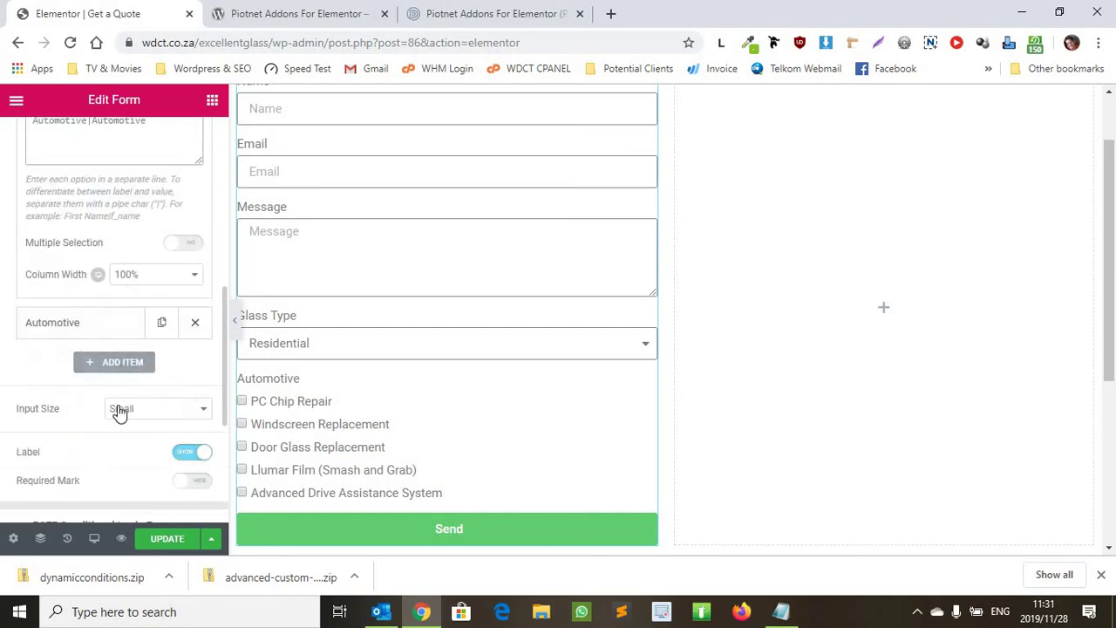
scroll(119, 413, "down", 2)
left_click(108, 370)
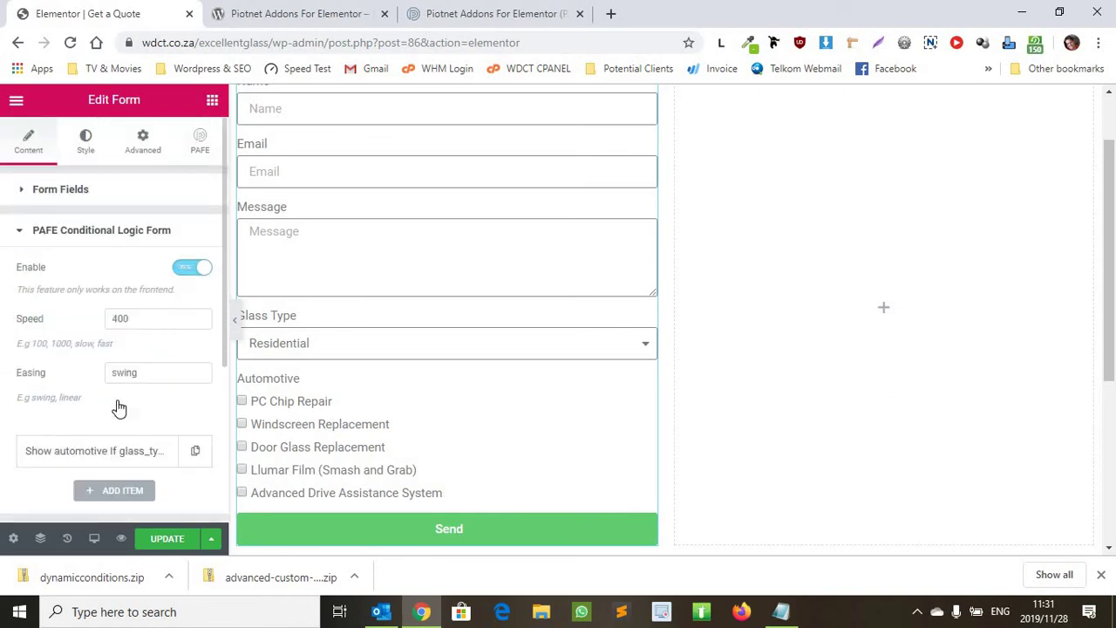
scroll(119, 408, "down", 3)
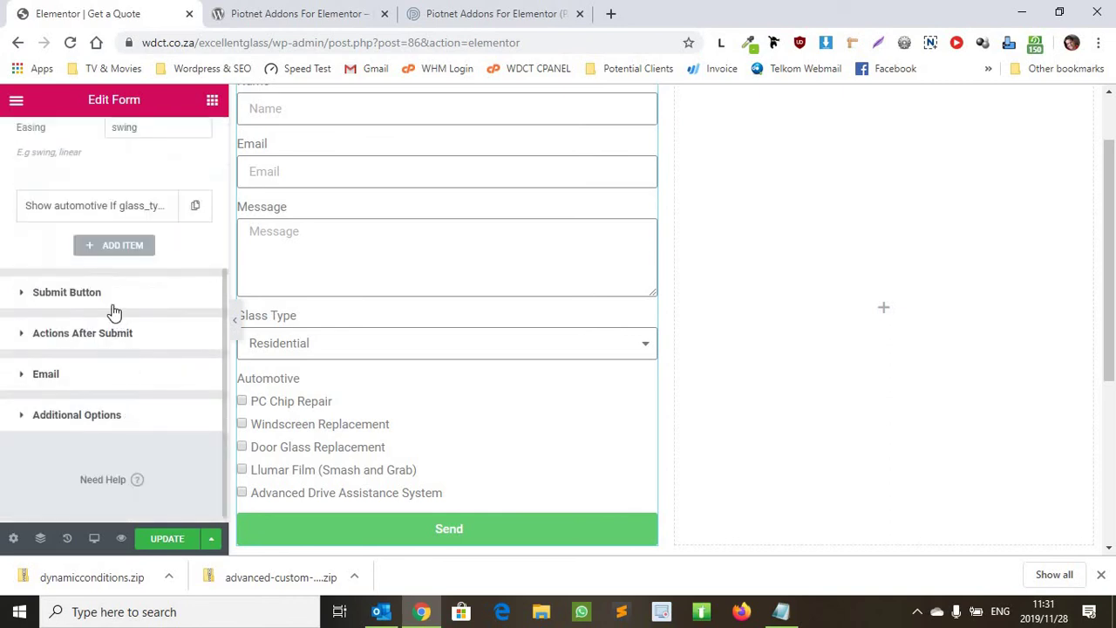
left_click(137, 213)
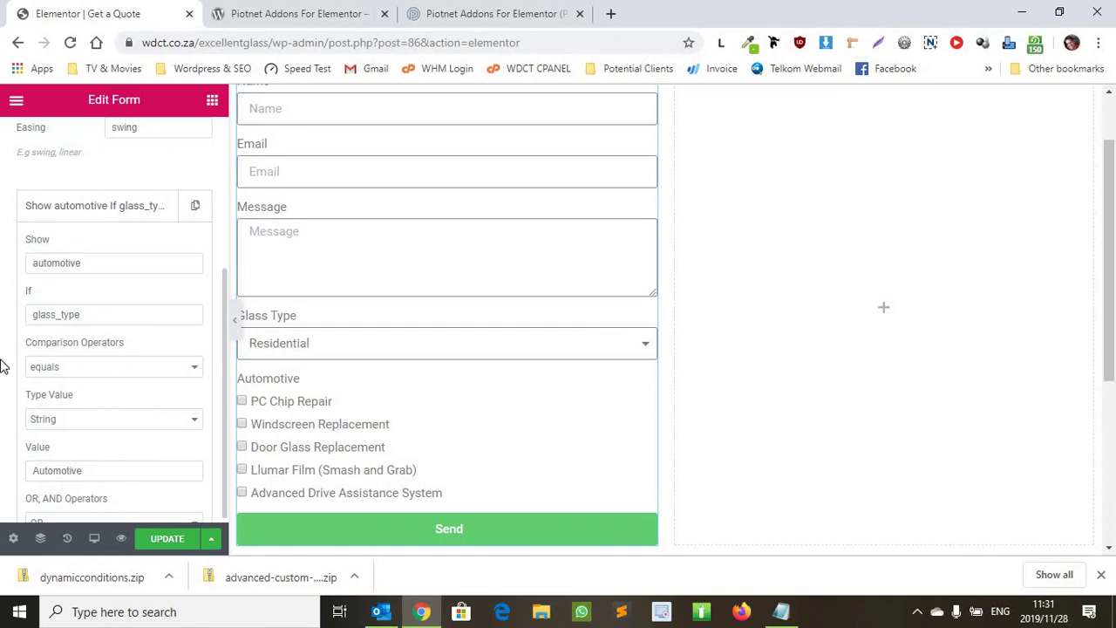
left_click(89, 419)
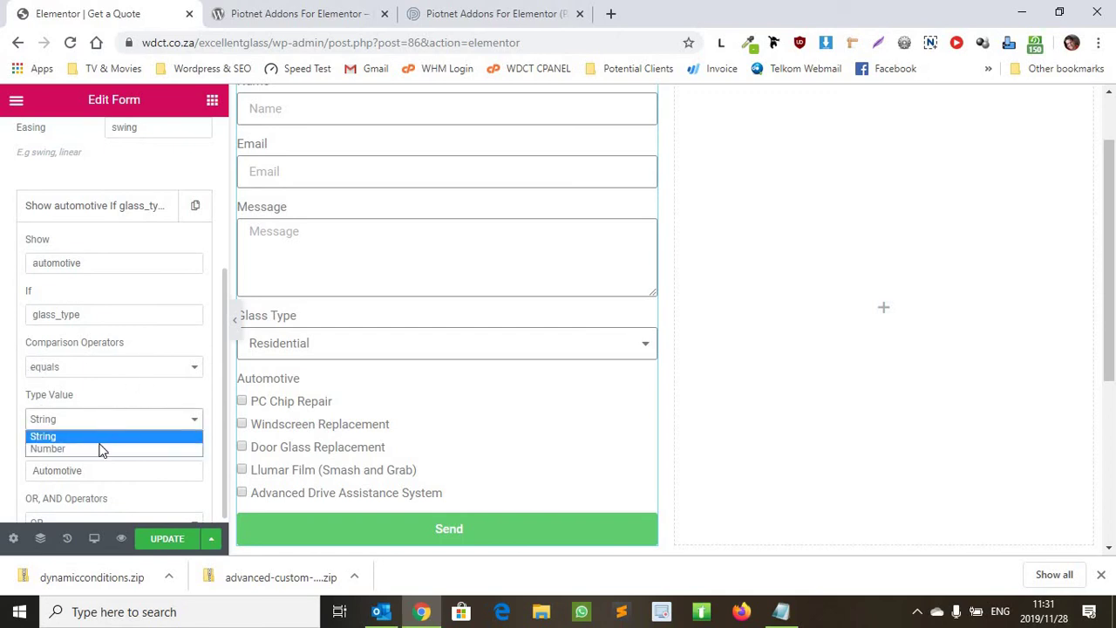
left_click(99, 437)
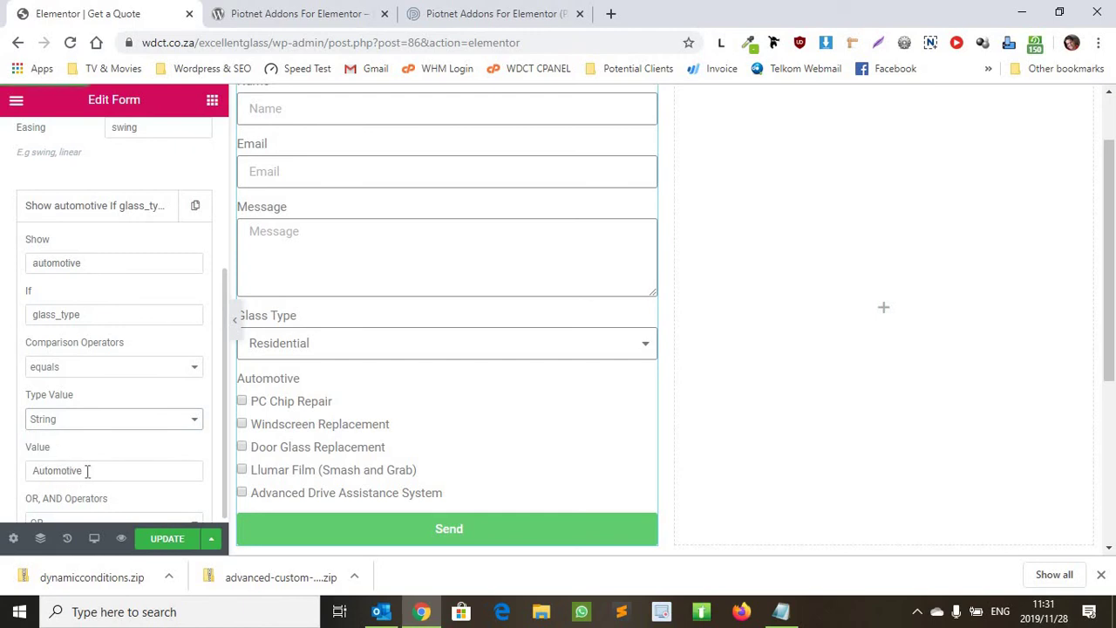
Review the available OR/AND and comparison operators in the automotive field's conditional rule, keeping OR and equals.
scroll(87, 467, "down", 1)
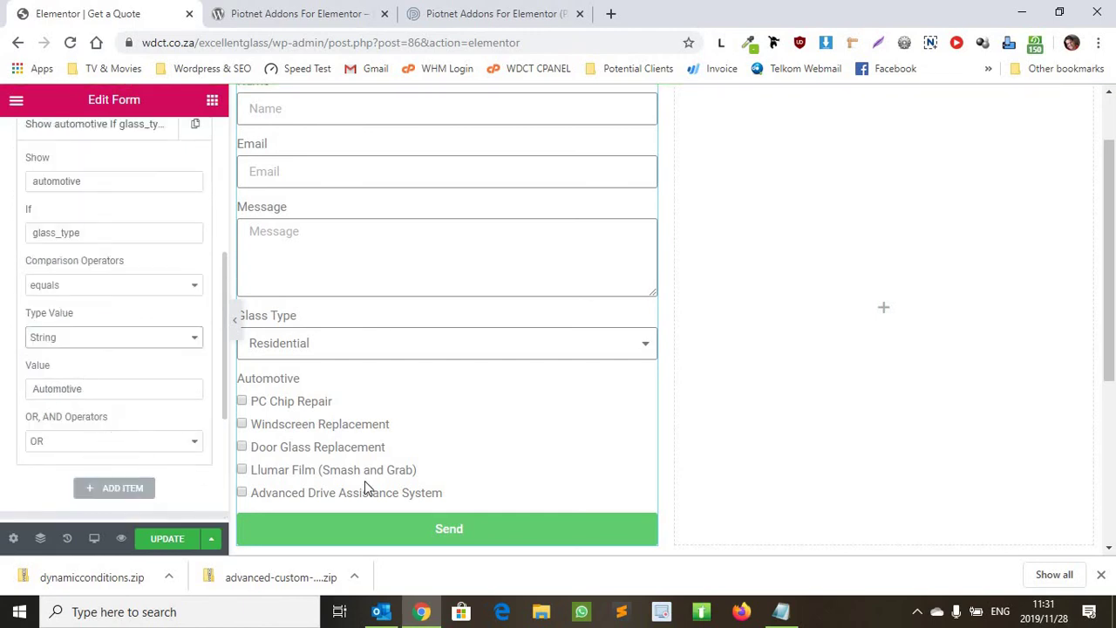
scroll(364, 480, "down", 3)
left_click(106, 441)
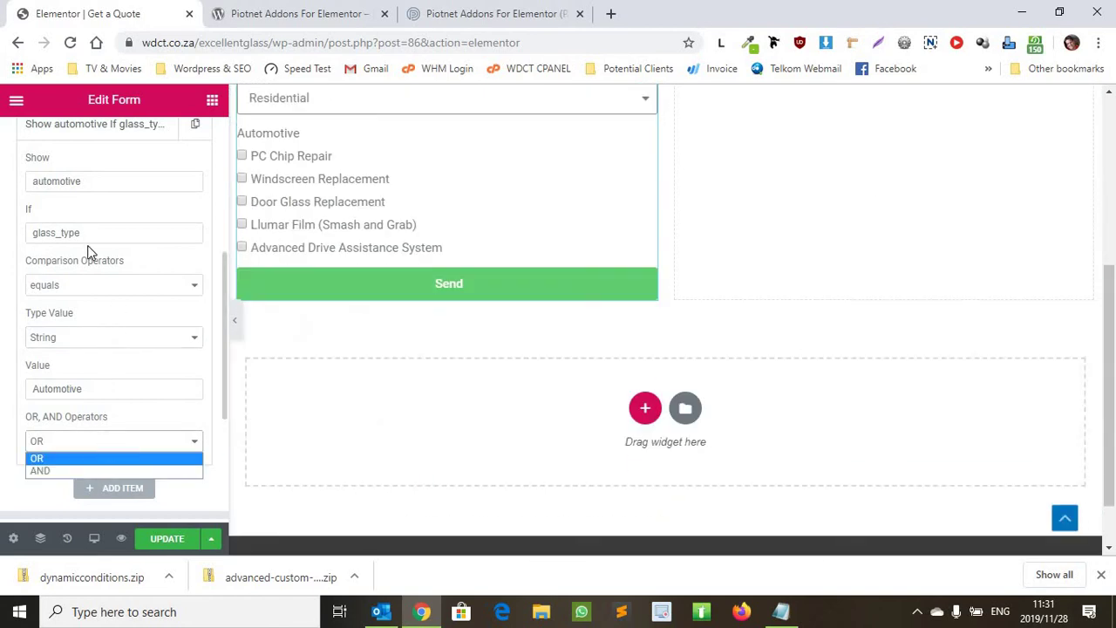
left_click(110, 289)
left_click(110, 288)
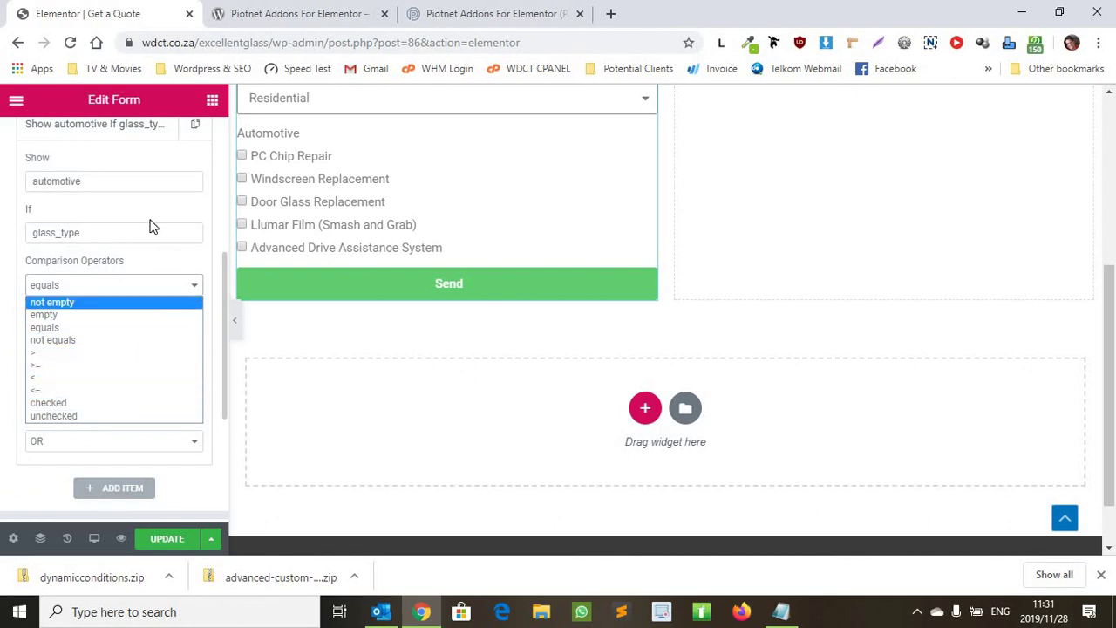
left_click(118, 260)
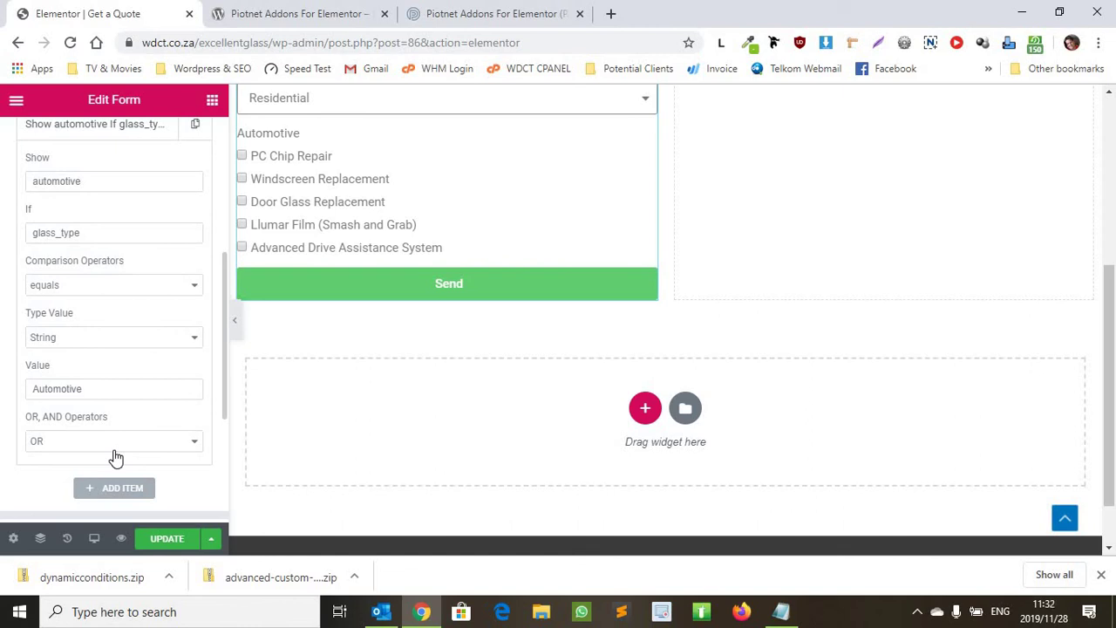
Update the page and test the conditional rule in the Get a Quote preview by choosing Automotive as the Glass Type.
left_click(169, 541)
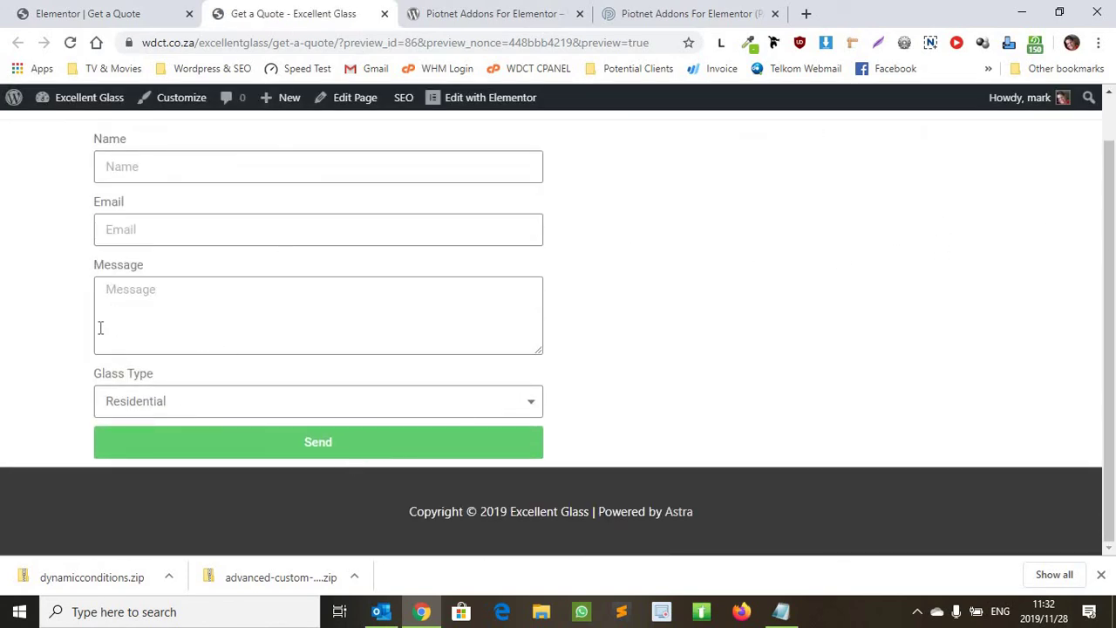
left_click(379, 401)
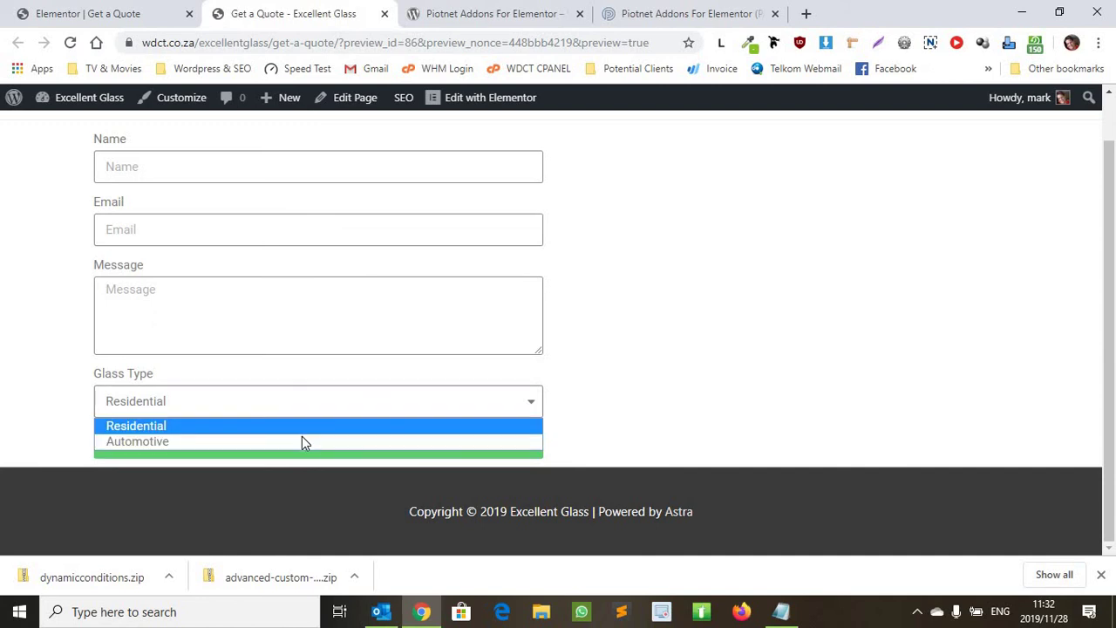
left_click(304, 442)
scroll(296, 418, "down", 2)
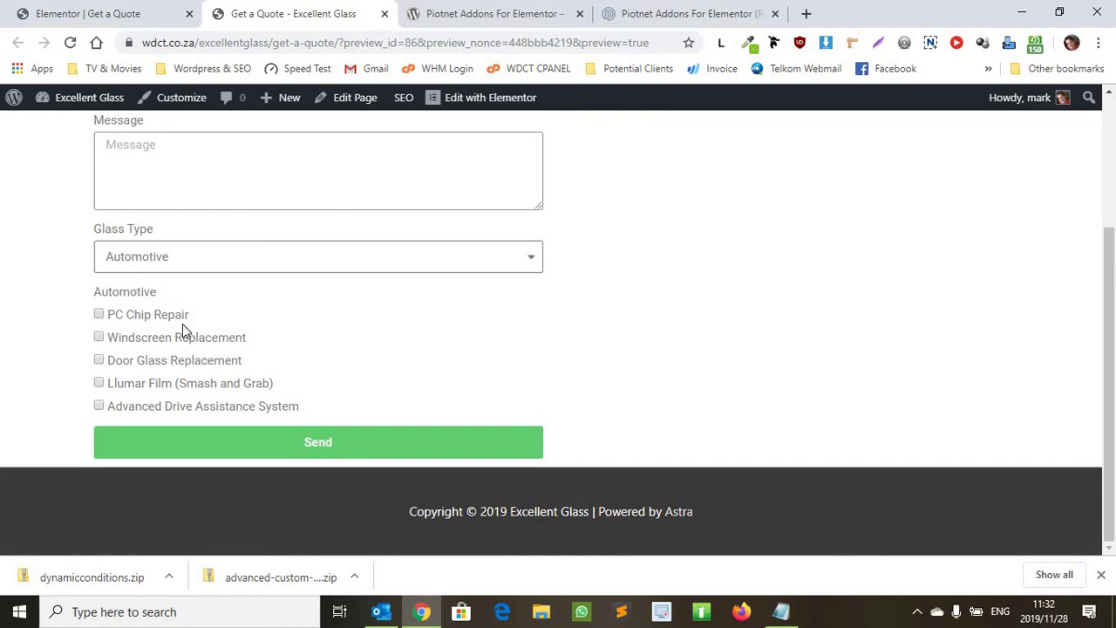
Switch to the Piotnet Addons website and compare the Personal, Unlimited and Lifetime pricing plans.
left_click(720, 12)
scroll(990, 403, "down", 3)
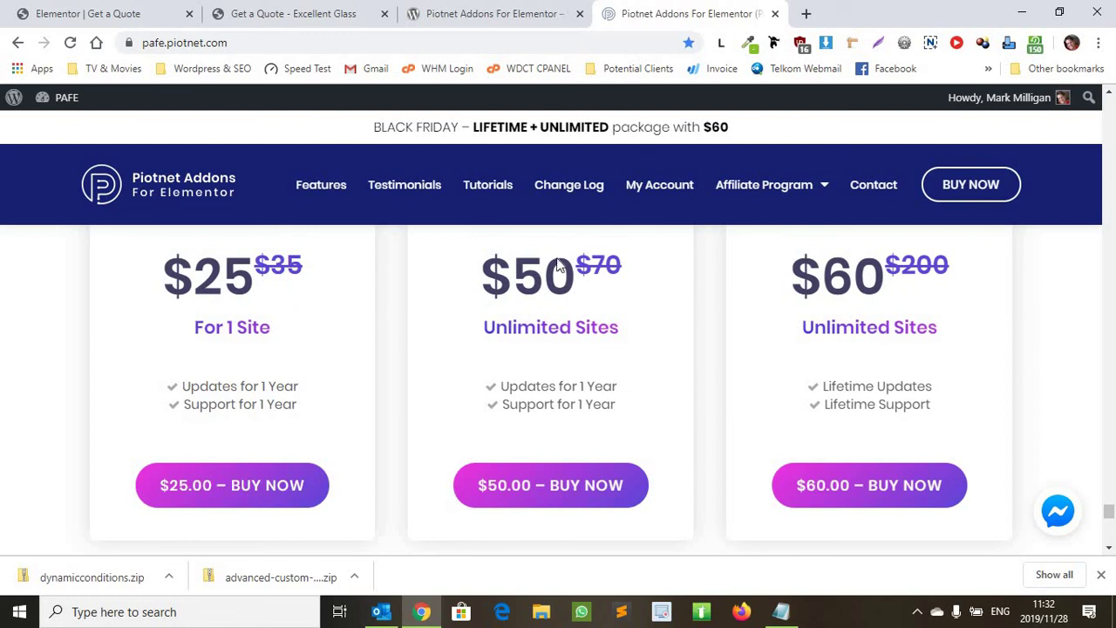
scroll(363, 194, "down", 1)
Open the Piotnet Addons features list, look through its Form Builder and Extensions entries, and close it.
left_click(327, 199)
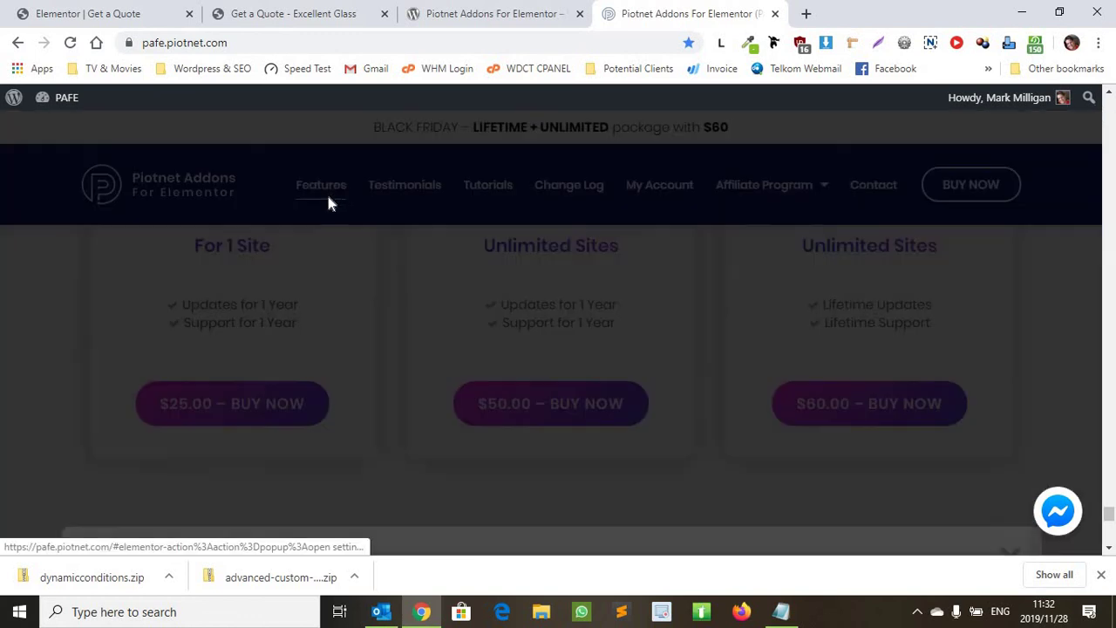
scroll(847, 209, "down", 2)
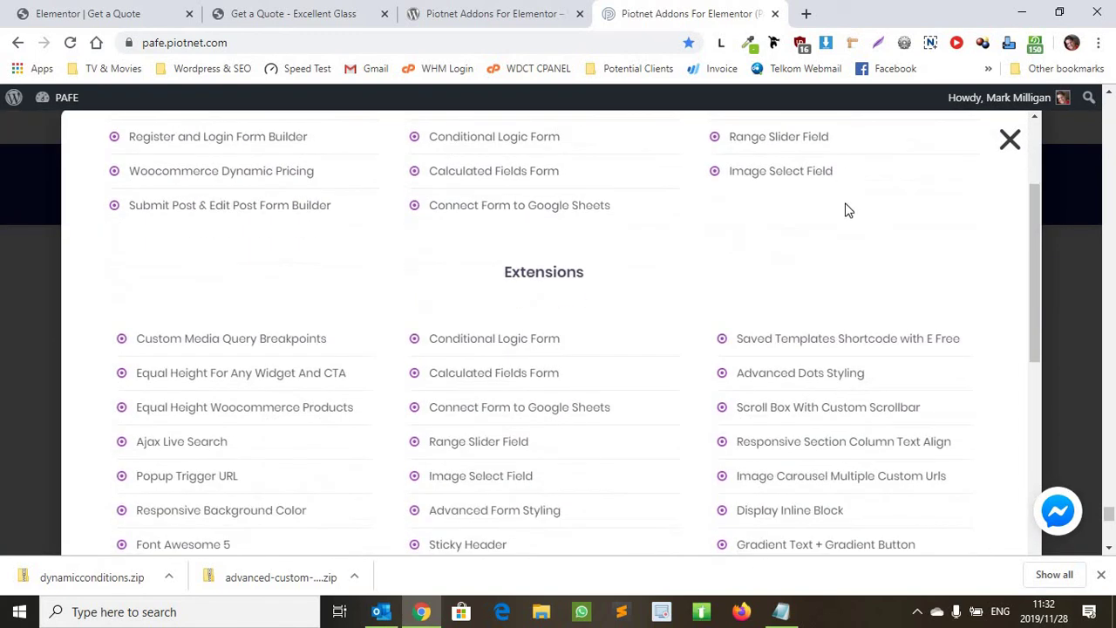
scroll(835, 207, "up", 2)
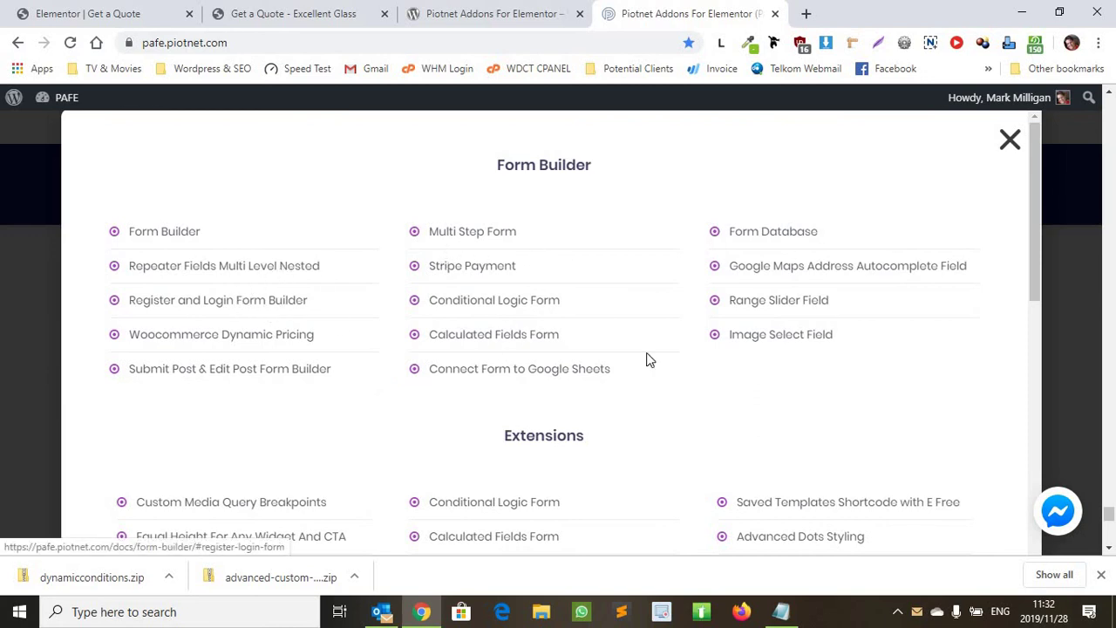
scroll(660, 393, "down", 3)
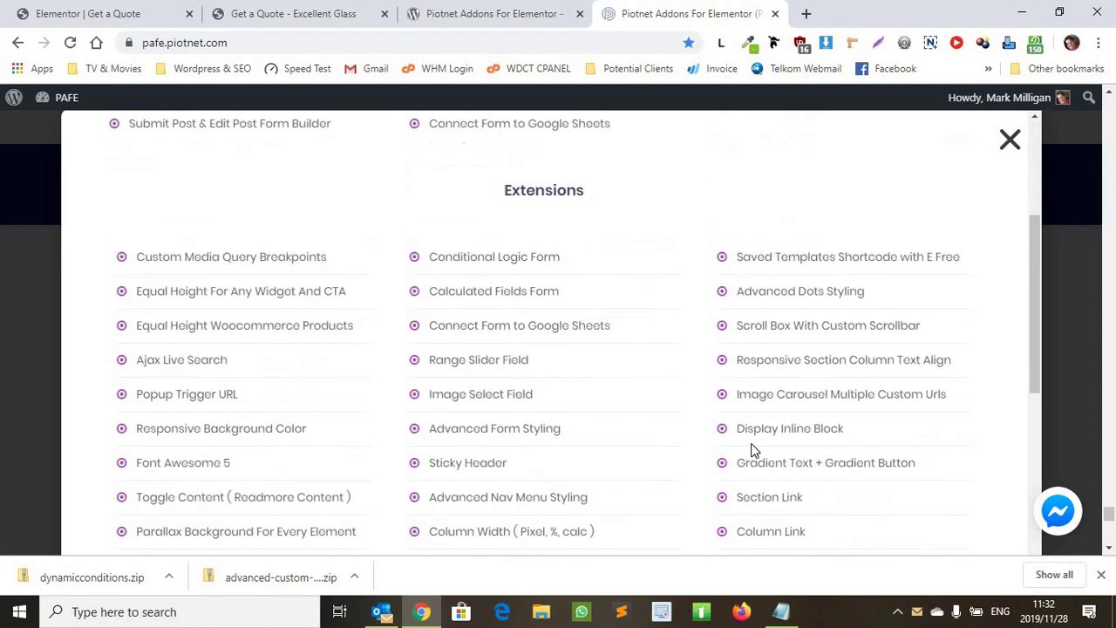
scroll(440, 336, "down", 3)
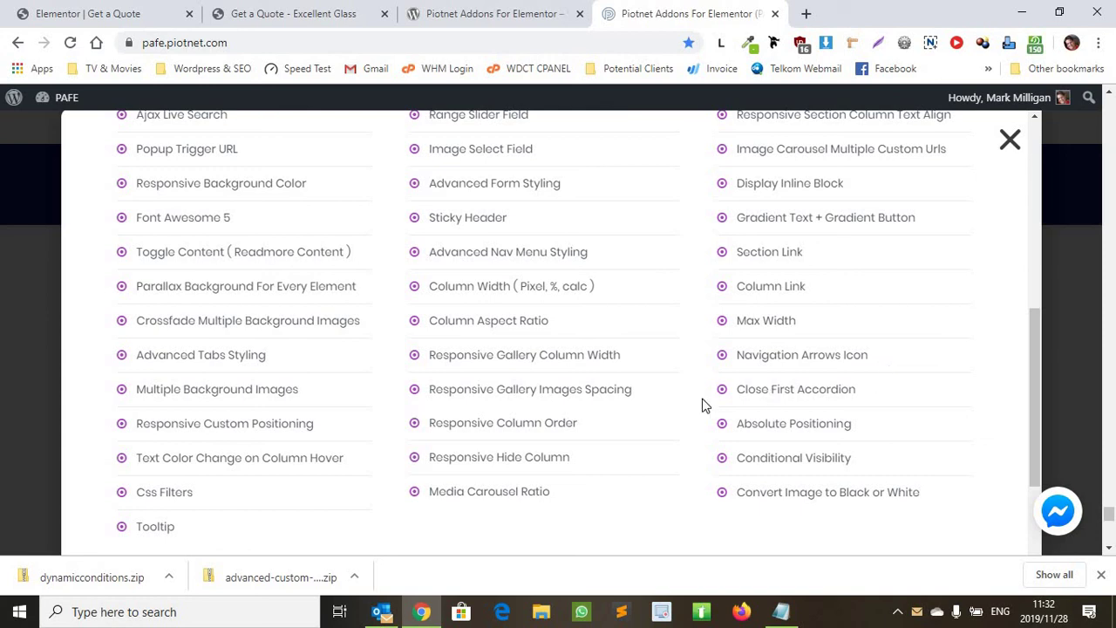
left_click(1000, 145)
Look over the pricing plans again and continue to the Free Version and Buy Pro Now options further down the page.
scroll(862, 275, "up", 2)
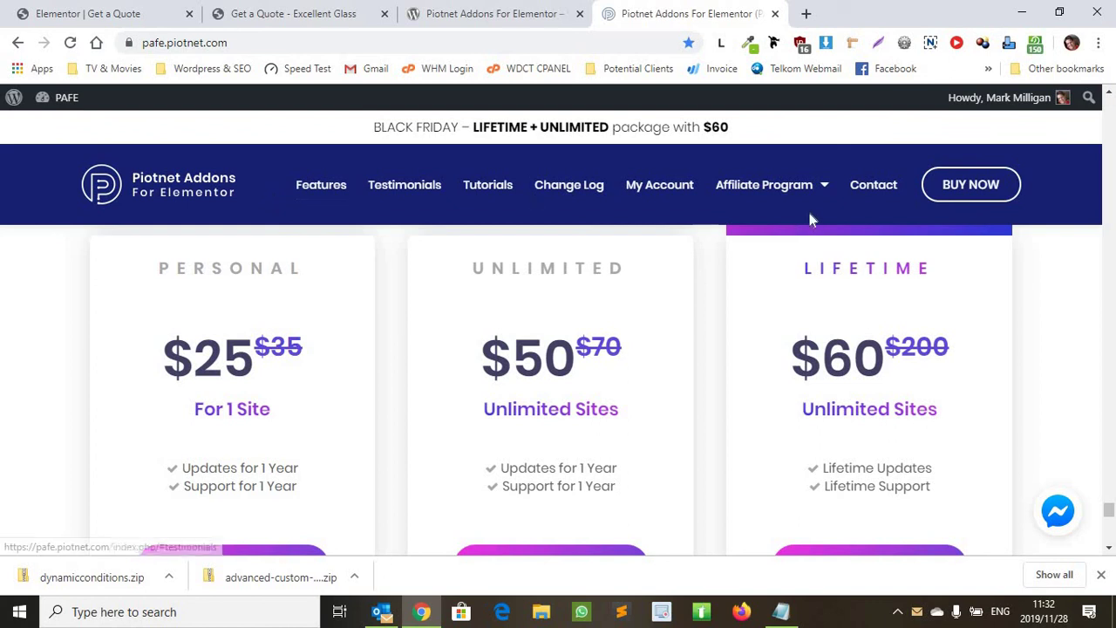
scroll(817, 261, "down", 10)
scroll(609, 494, "down", 3)
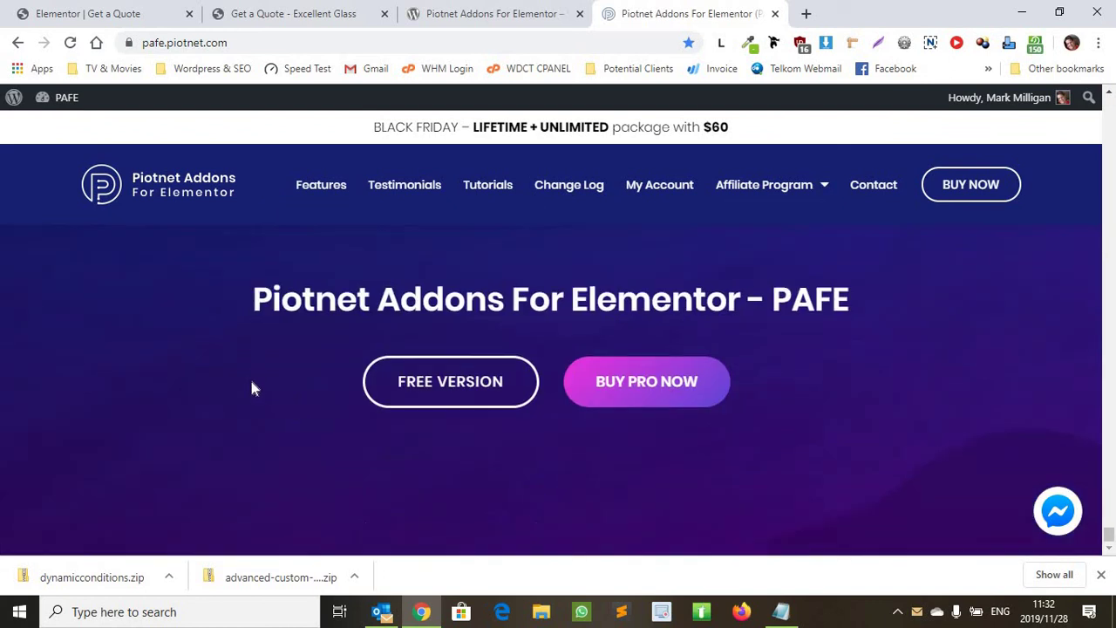